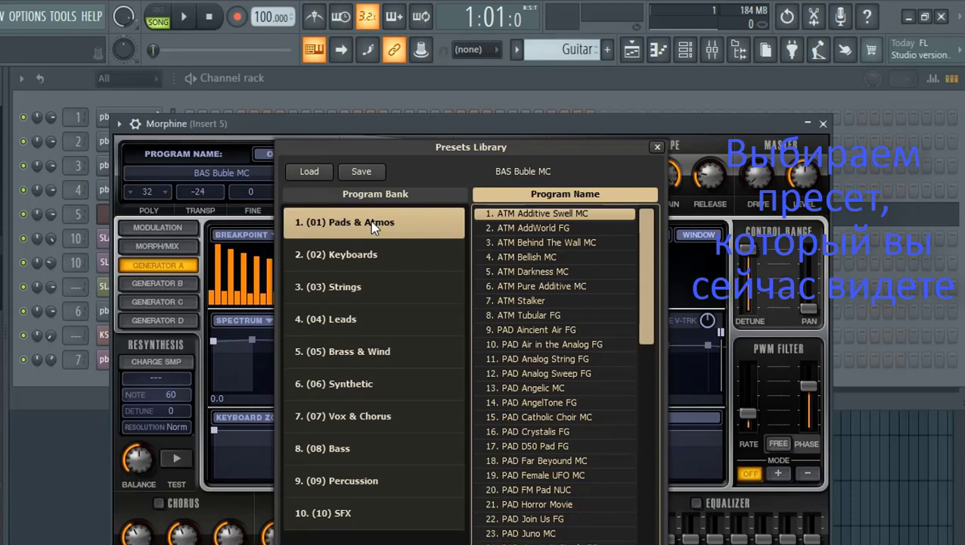
- Look through Morphine's presets library for the BAS Buble MC preset, then close the library and the synthesizer window
{"action": "left_click", "coordinate": [656, 149]}
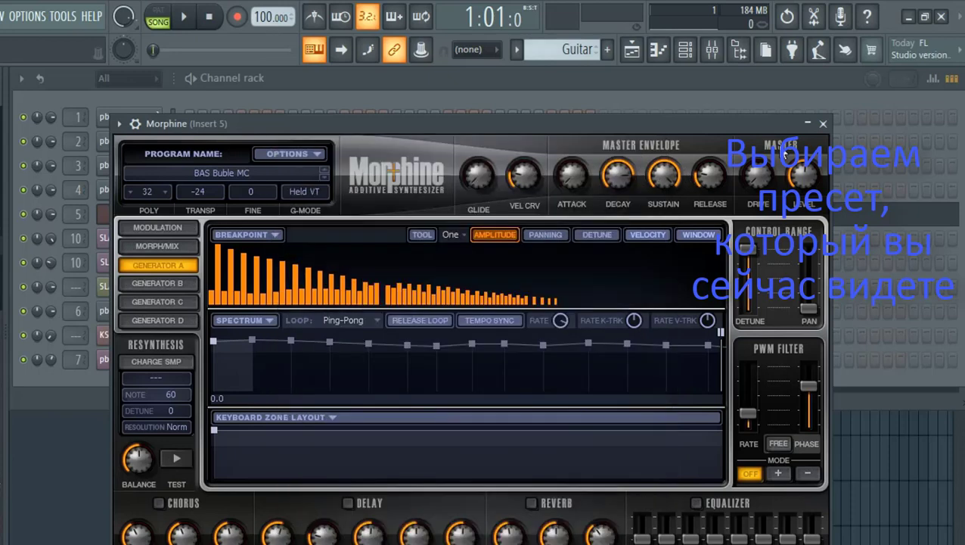
{"action": "left_click", "coordinate": [355, 453]}
{"action": "left_click", "coordinate": [253, 181]}
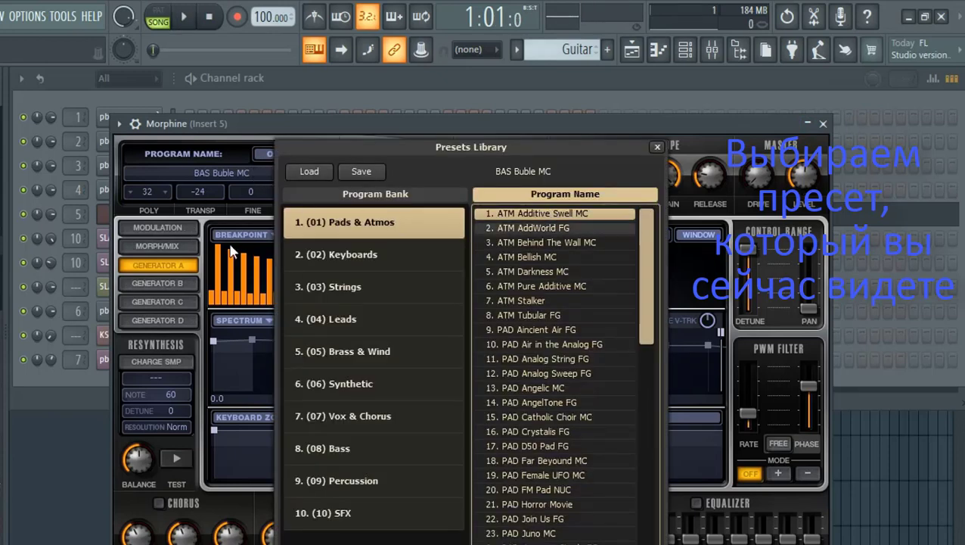
{"action": "left_click", "coordinate": [655, 152]}
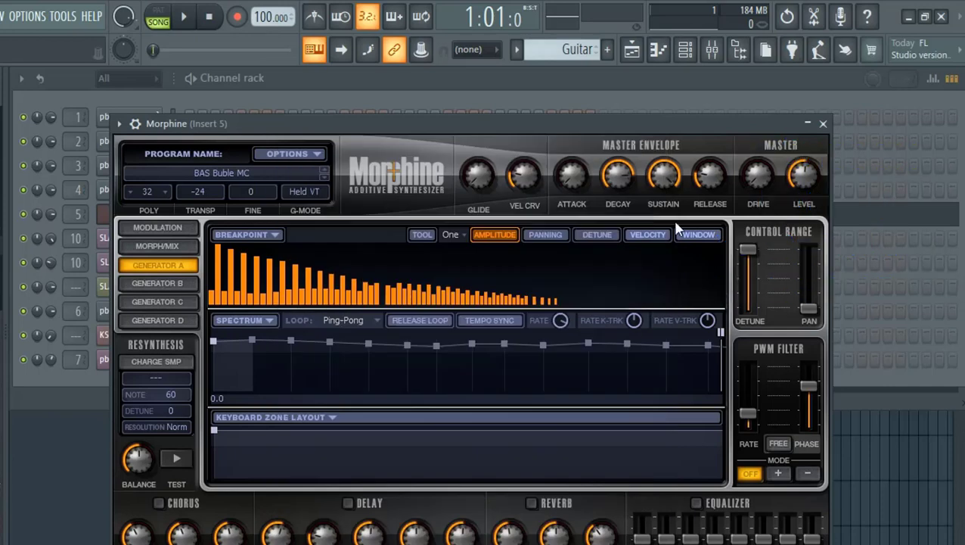
{"action": "left_click", "coordinate": [823, 123]}
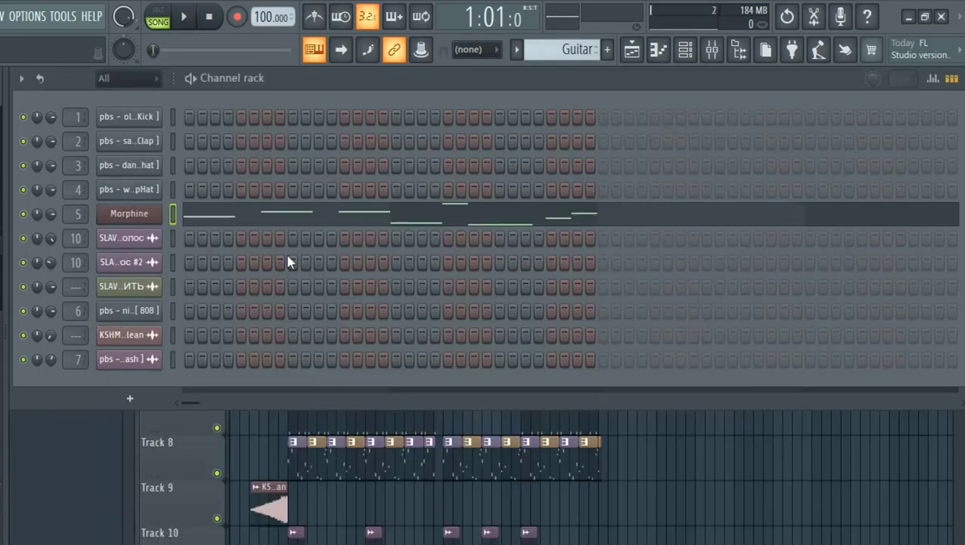
- Open the Morphine channel's notes for the first Guitar pattern in the piano roll, play them and close it
{"action": "left_click", "coordinate": [237, 220]}
{"action": "key", "text": "space"}
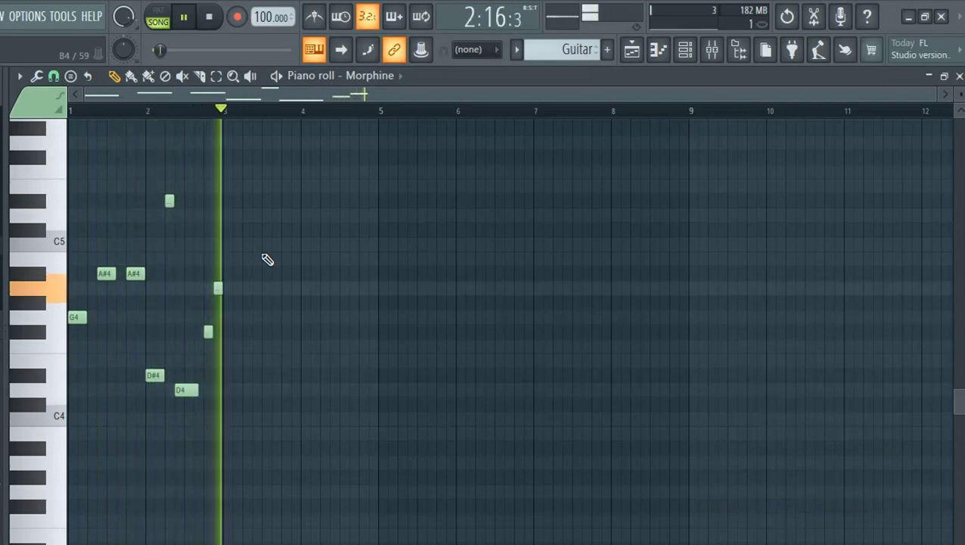
{"action": "key", "text": "space"}
{"action": "left_click", "coordinate": [959, 76]}
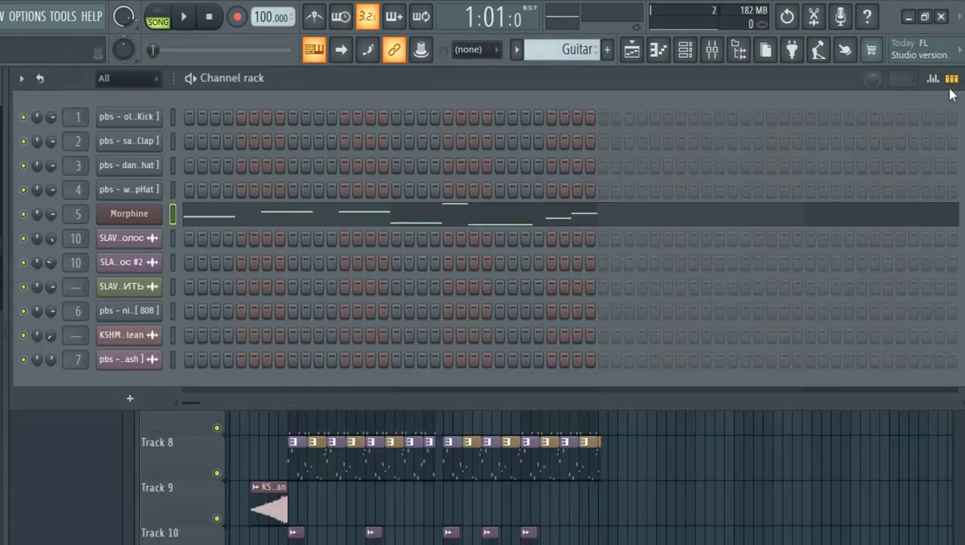
- Open the second Guitar pattern's Morphine notes from the playlist, play the pattern alone, and return to the arrangement
{"action": "key", "text": "F6"}
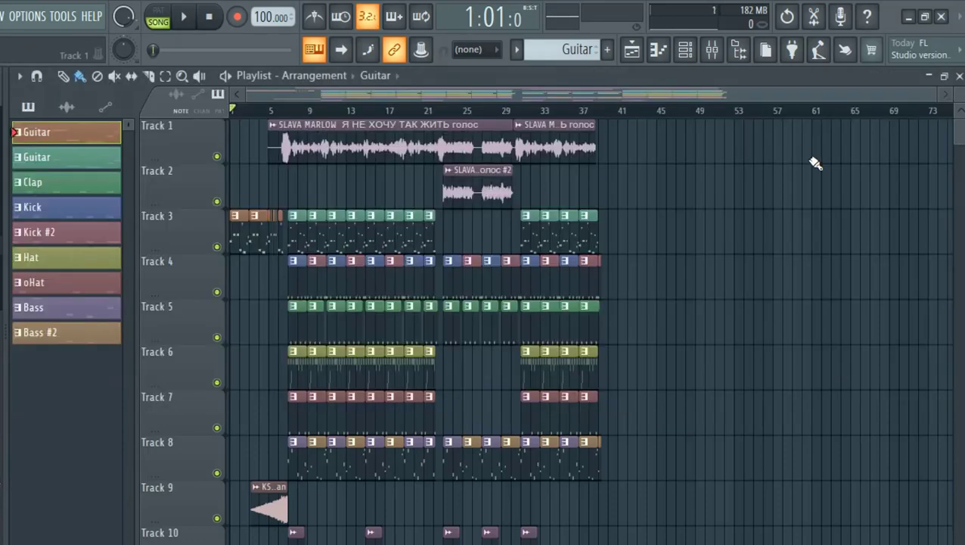
{"action": "double_click", "coordinate": [47, 165]}
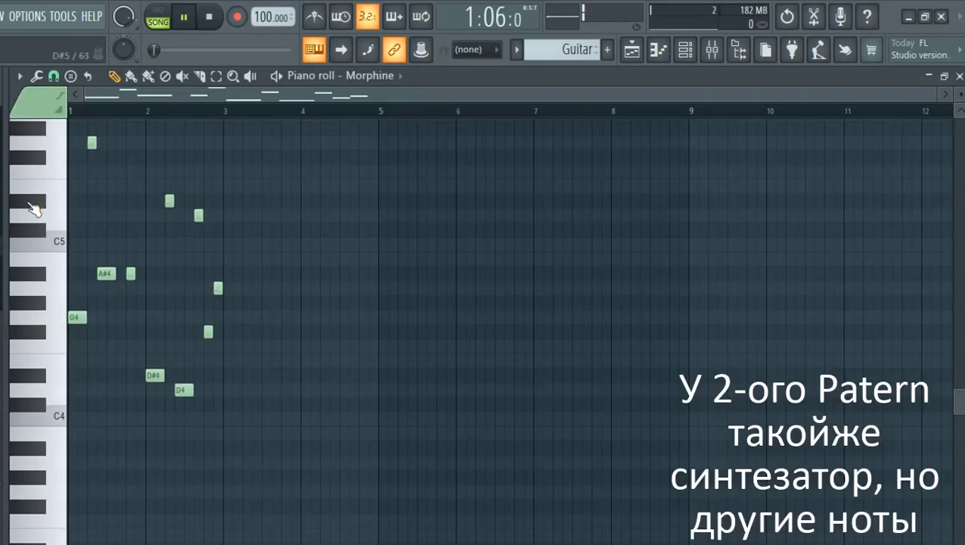
{"action": "key", "text": "space"}
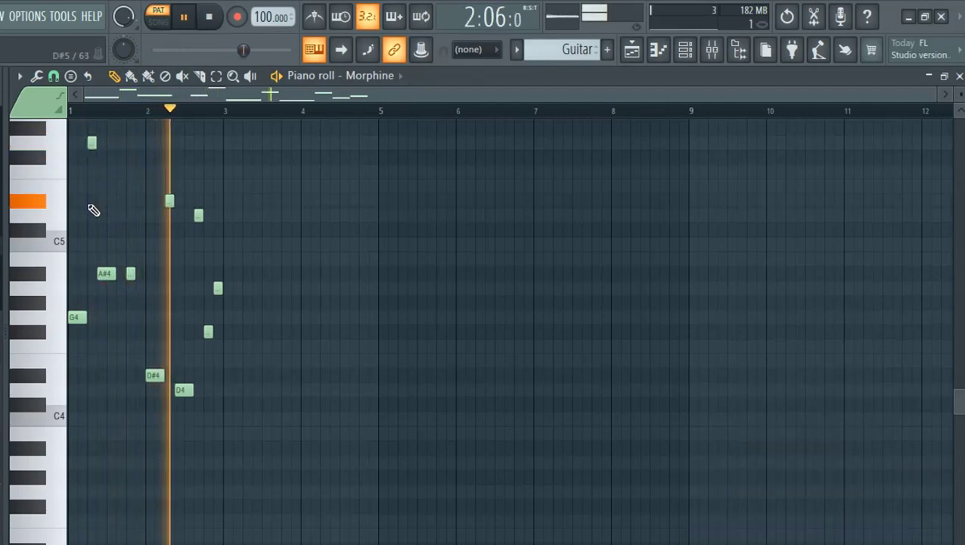
{"action": "key", "text": "space"}
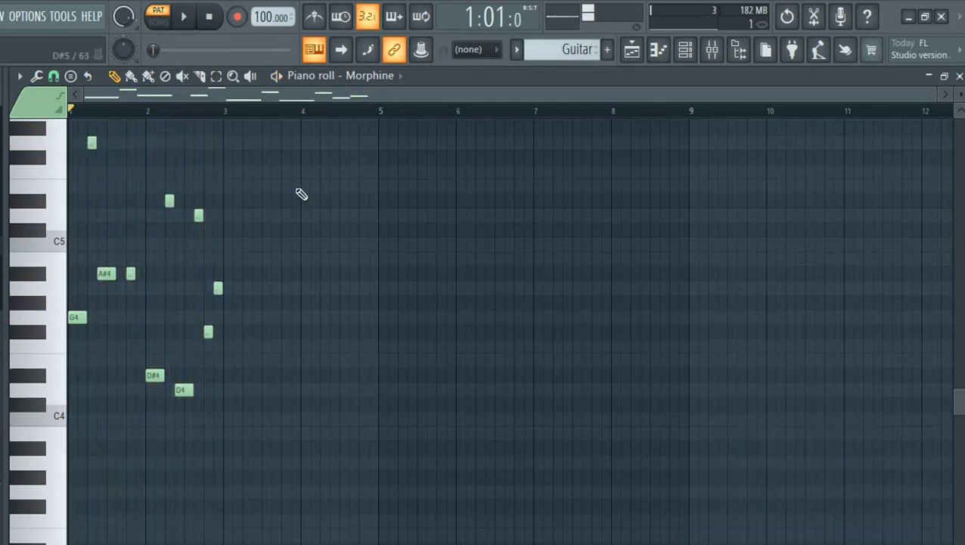
{"action": "key", "text": "Escape"}
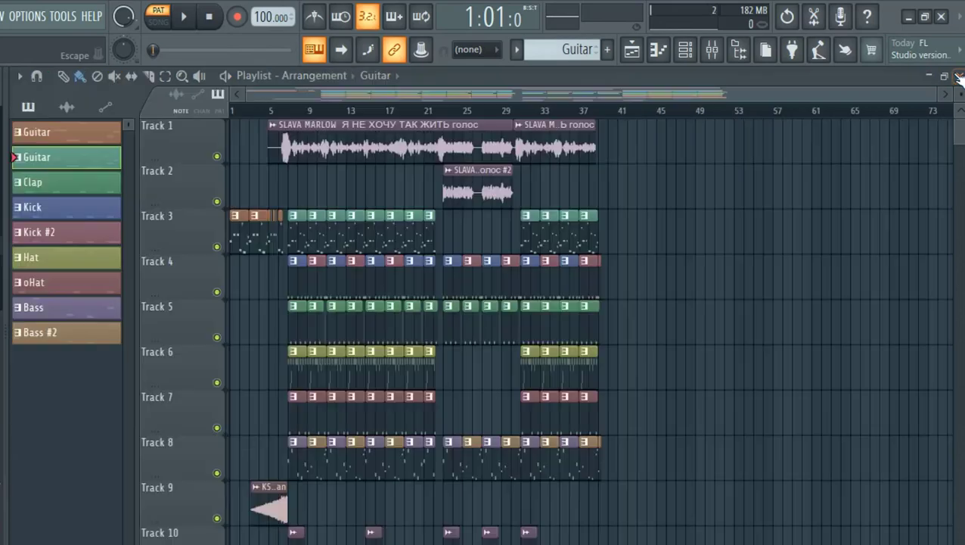
- Open the Clap pattern in the piano roll, play its notes, and return to the playlist
{"action": "left_click", "coordinate": [86, 189]}
{"action": "key", "text": "space"}
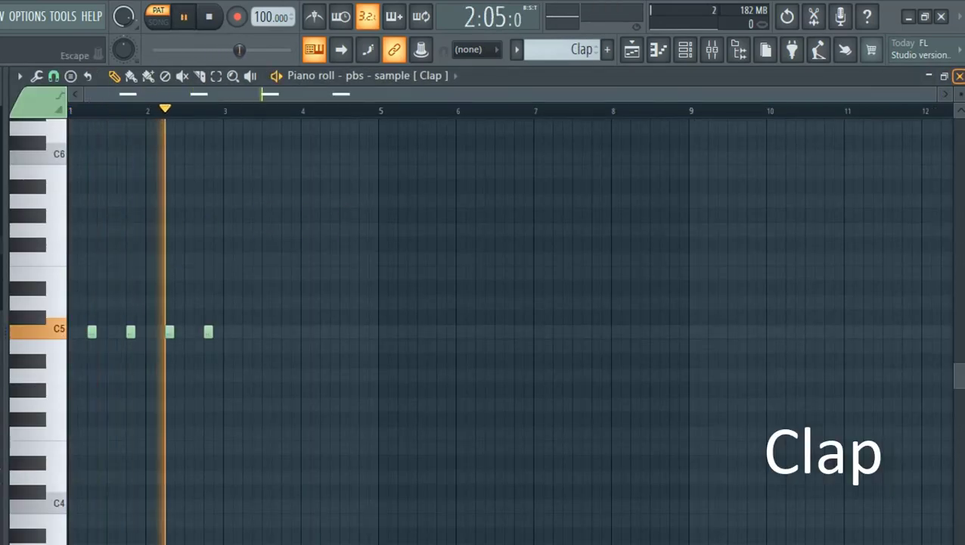
{"action": "key", "text": "Escape"}
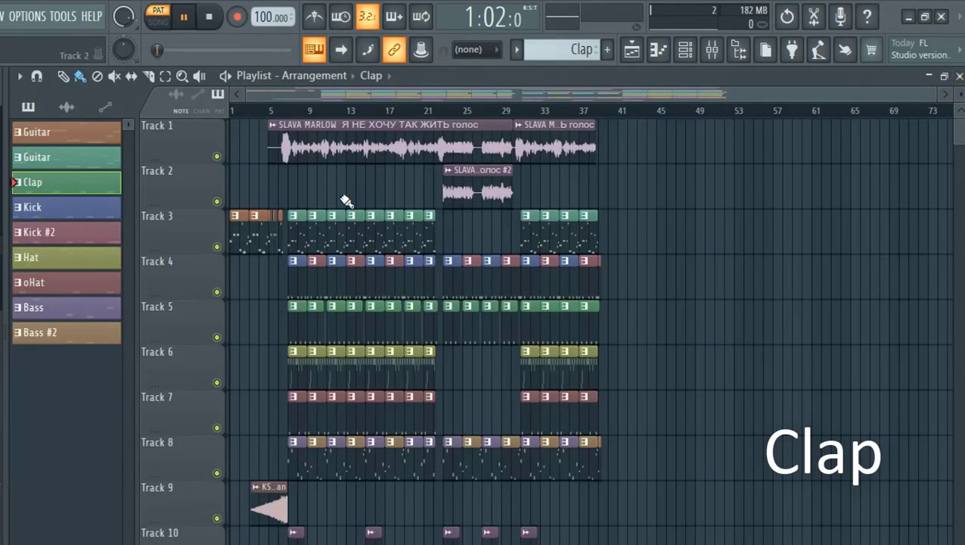
- Review the Kick pattern's notes in the piano roll during playback, return to the playlist and stop playback
{"action": "left_click", "coordinate": [85, 214]}
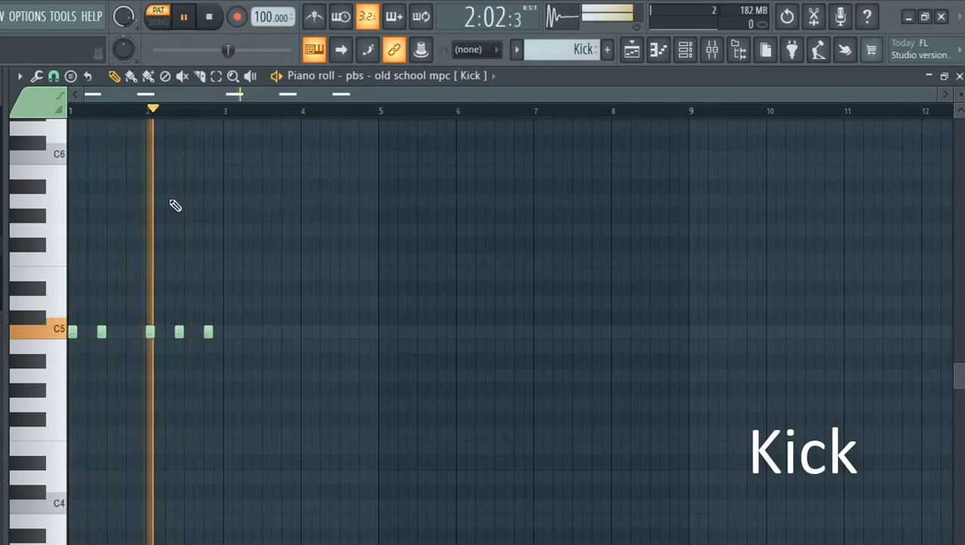
{"action": "left_click", "coordinate": [739, 50]}
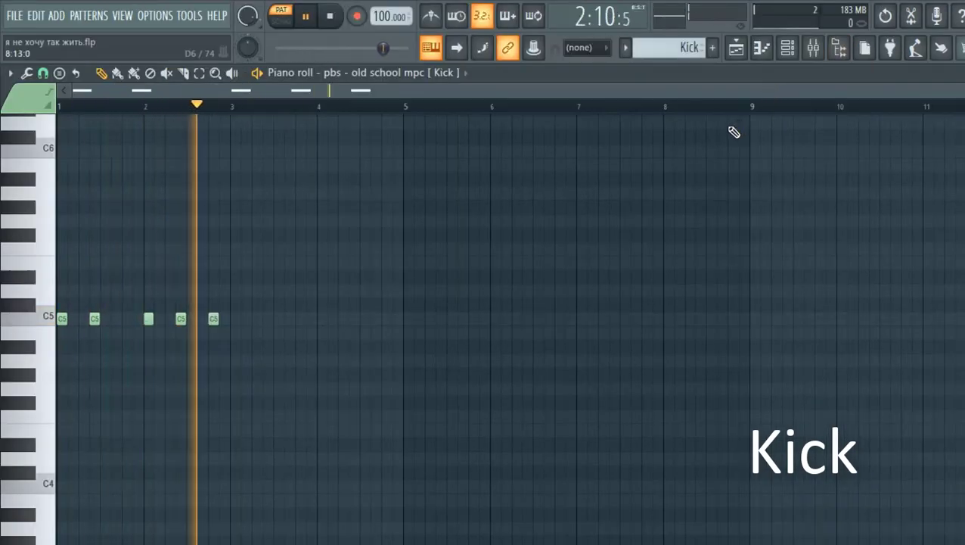
{"action": "key", "text": "F5"}
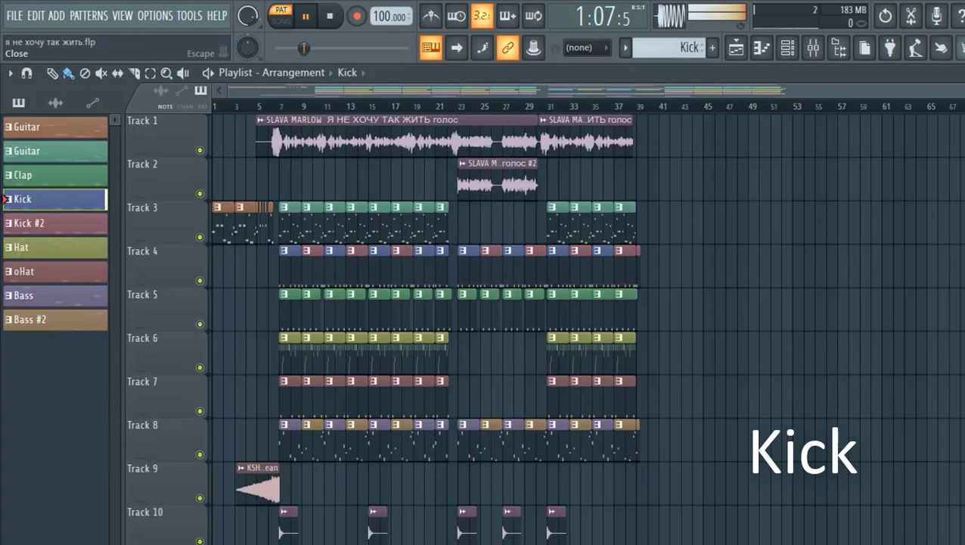
{"action": "key", "text": "space"}
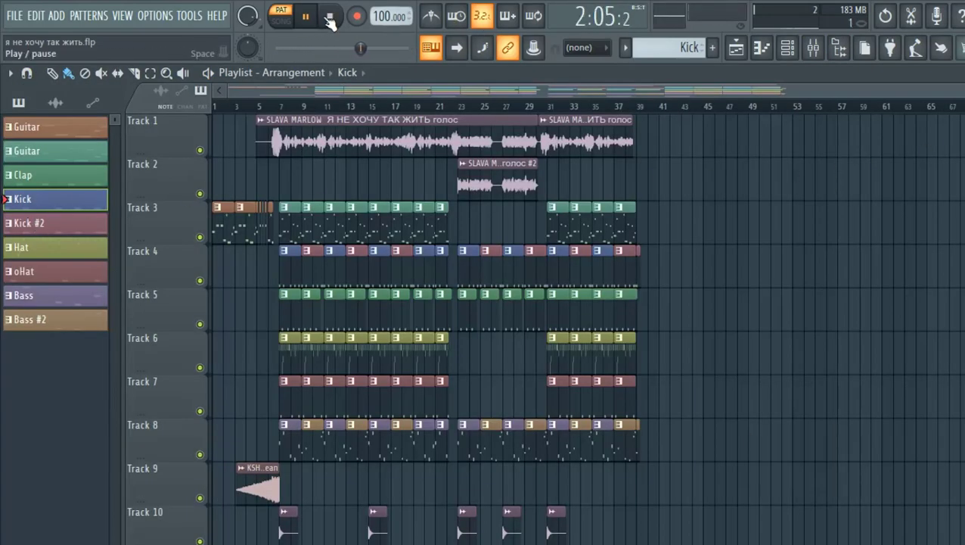
- Open the Kick #2 pattern in the piano roll, play its notes, and return to the playlist
{"action": "double_click", "coordinate": [56, 231]}
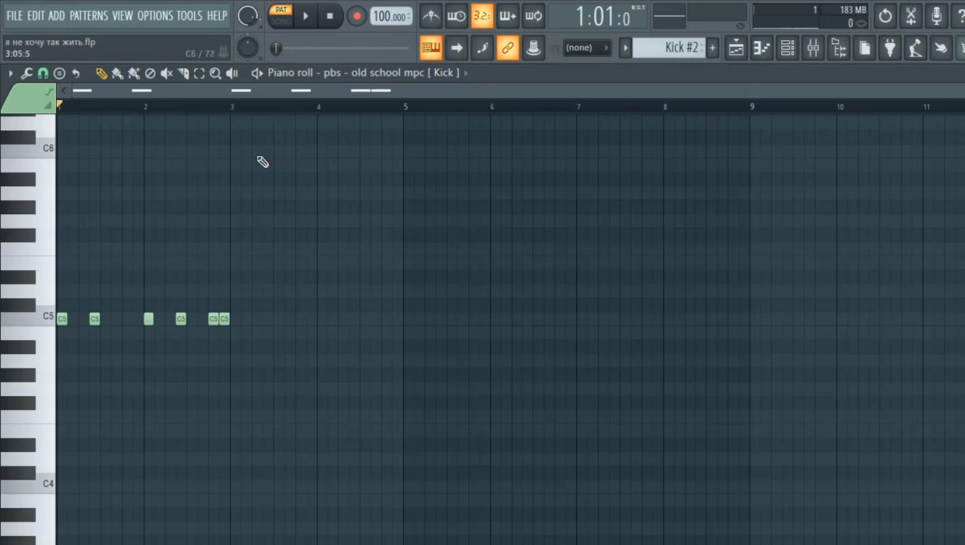
{"action": "key", "text": "space"}
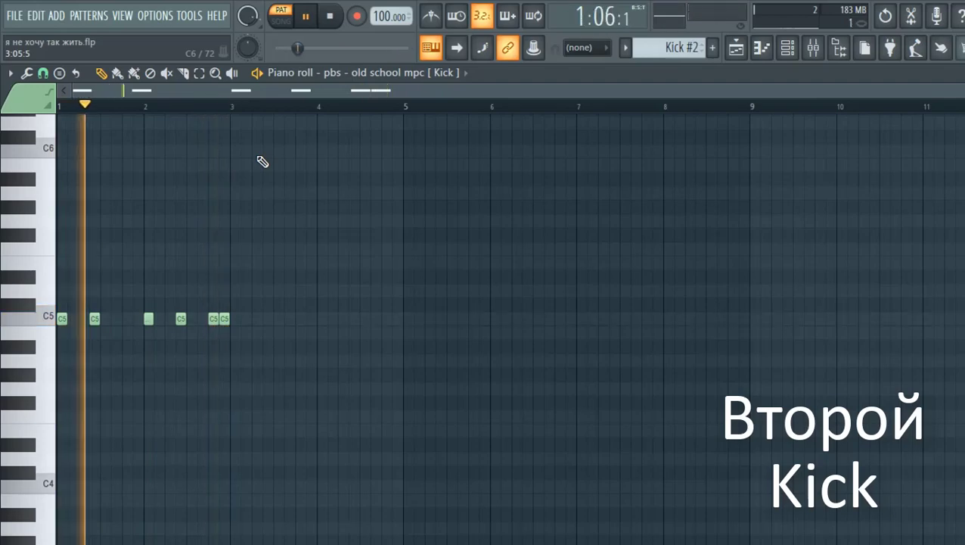
{"action": "key", "text": "space"}
{"action": "key", "text": "Escape"}
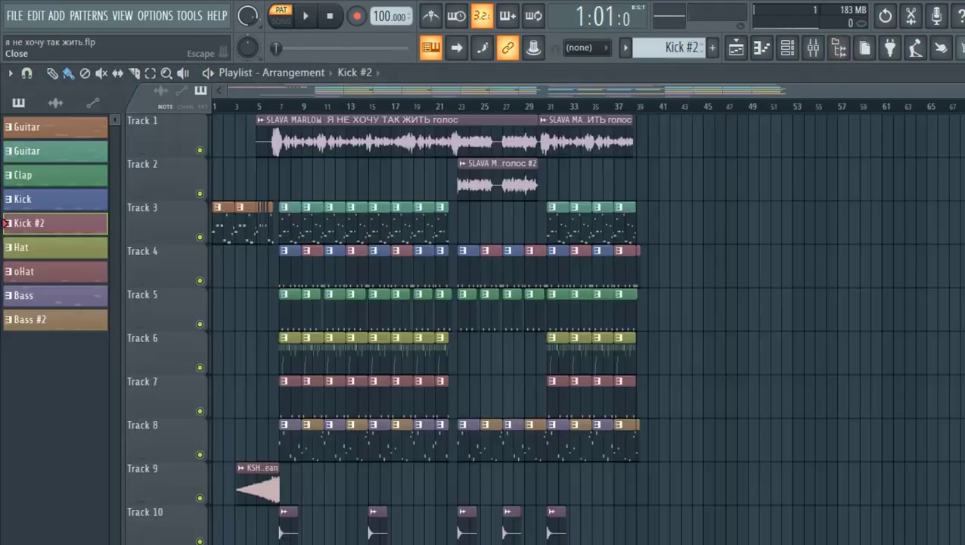
- Open the Hat pattern's hi-hat notes in the piano roll, play them, and return to the playlist
{"action": "left_click", "coordinate": [76, 246]}
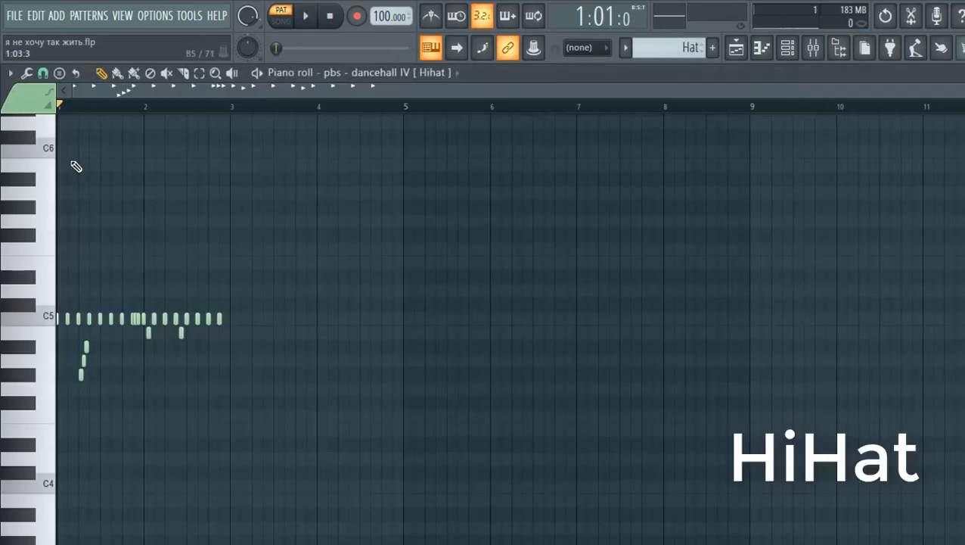
{"action": "key", "text": "space"}
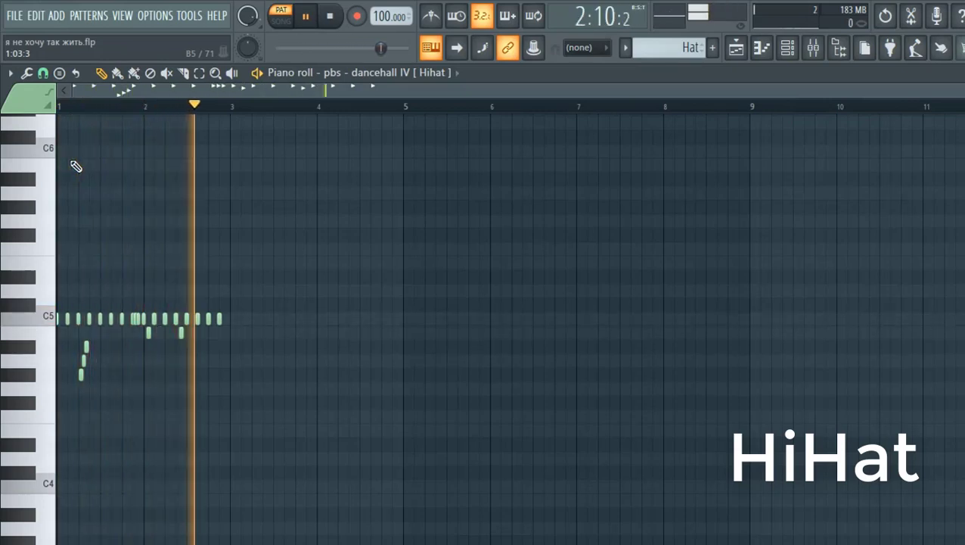
{"action": "key", "text": "space"}
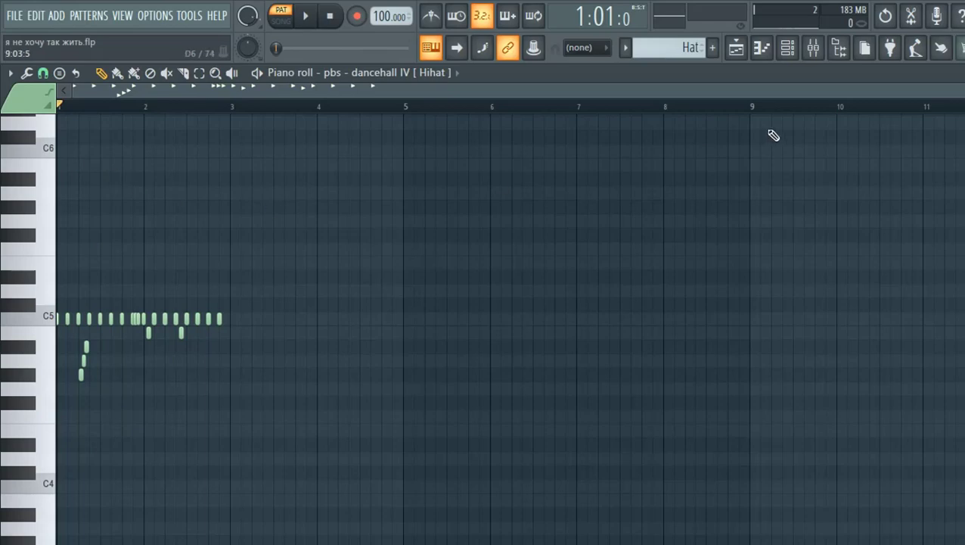
{"action": "key", "text": "Escape"}
- Open the oHat pattern's open-hat notes in the piano roll, play them, and return to the playlist
{"action": "left_click", "coordinate": [34, 270]}
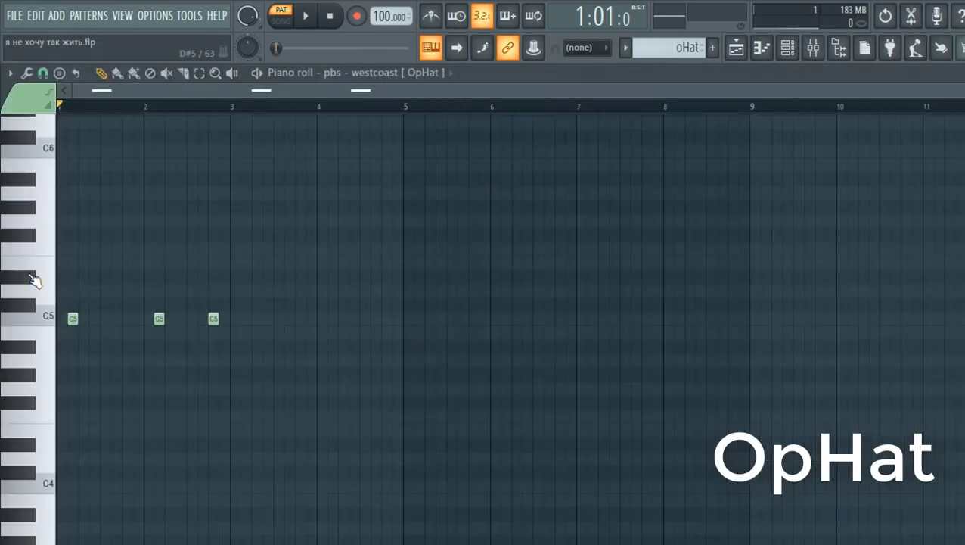
{"action": "key", "text": "space"}
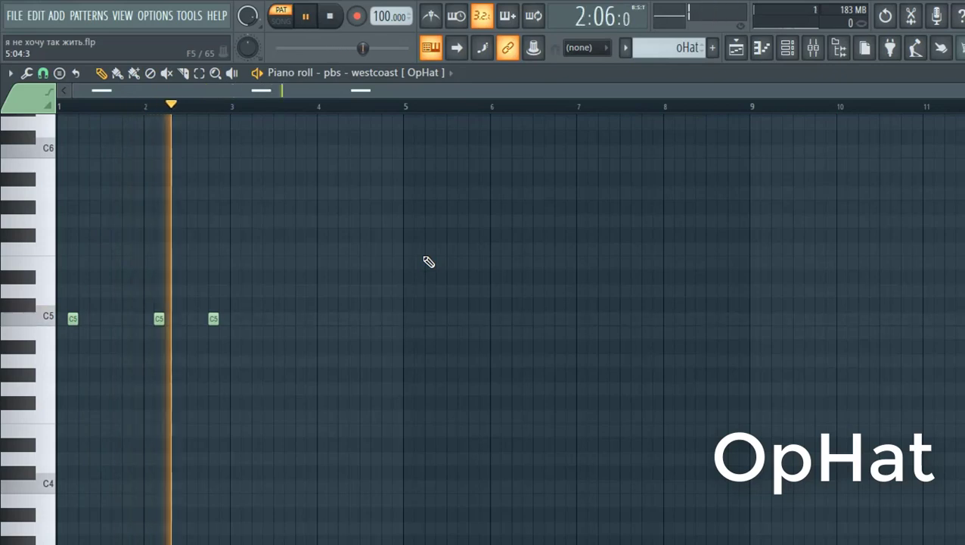
{"action": "key", "text": "space"}
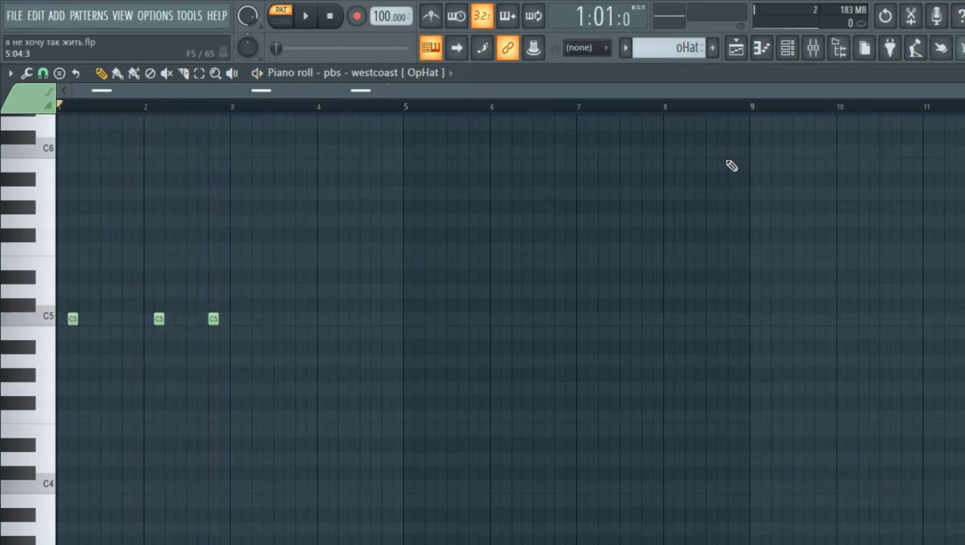
{"action": "key", "text": "F5"}
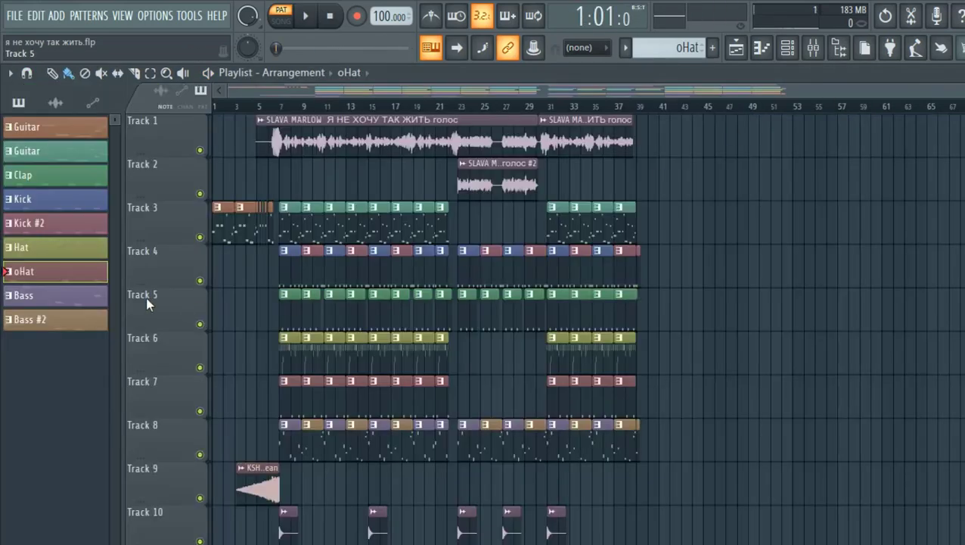
- Open the Bass pattern's 808 notes in the piano roll, play them, and return to the playlist
{"action": "left_click", "coordinate": [64, 295]}
{"action": "key", "text": "F7"}
{"action": "key", "text": "space"}
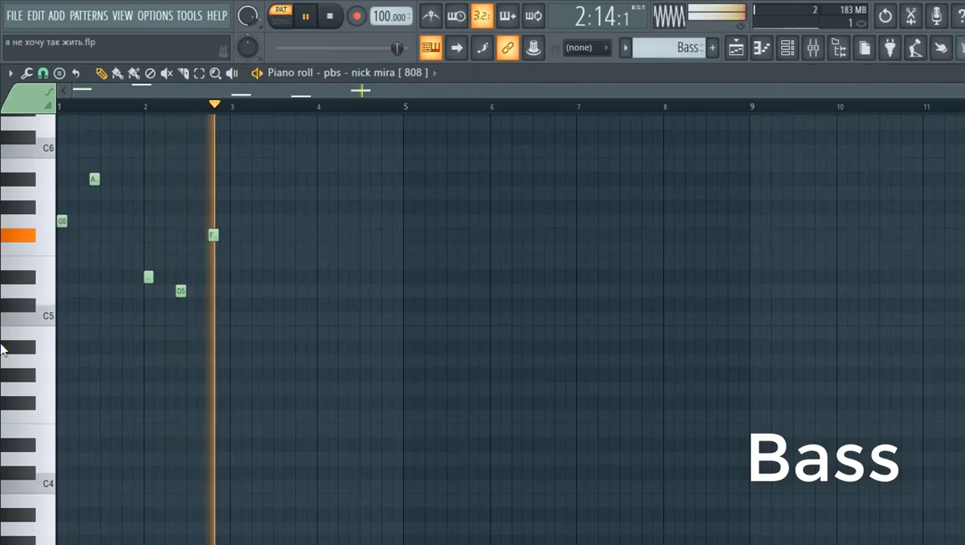
{"action": "key", "text": "space"}
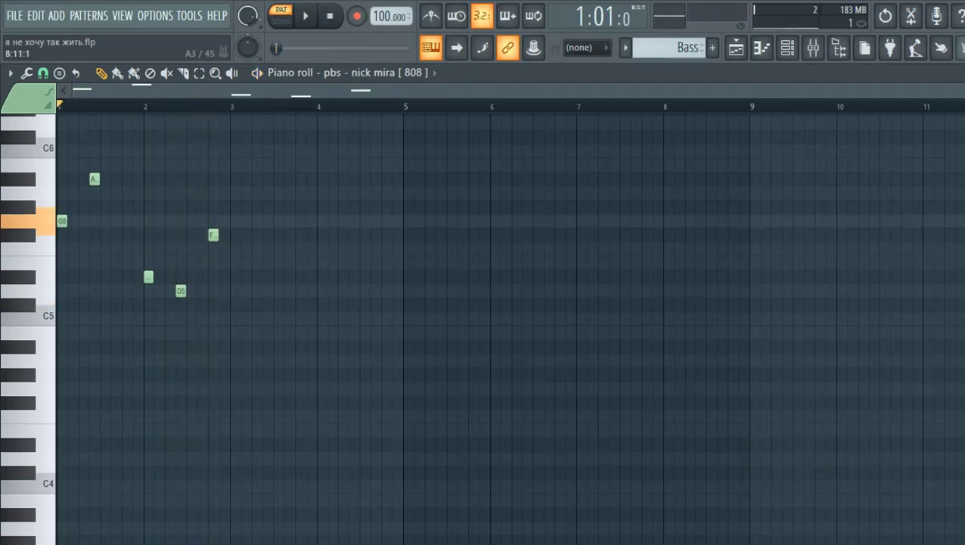
{"action": "key", "text": "Escape"}
- Open the Bass #2 pattern's 808 notes in the piano roll, play them, and return to the playlist
{"action": "left_click", "coordinate": [46, 319]}
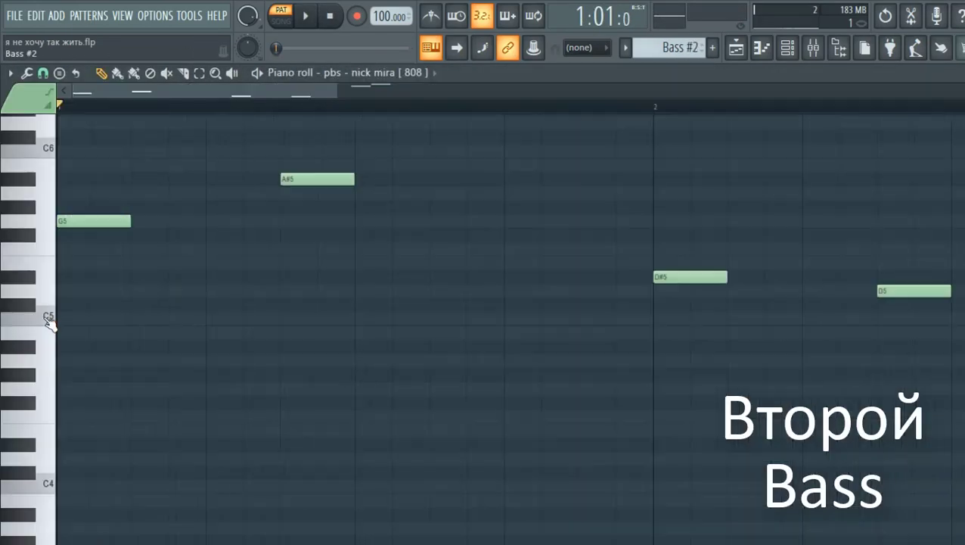
{"action": "key", "text": "space"}
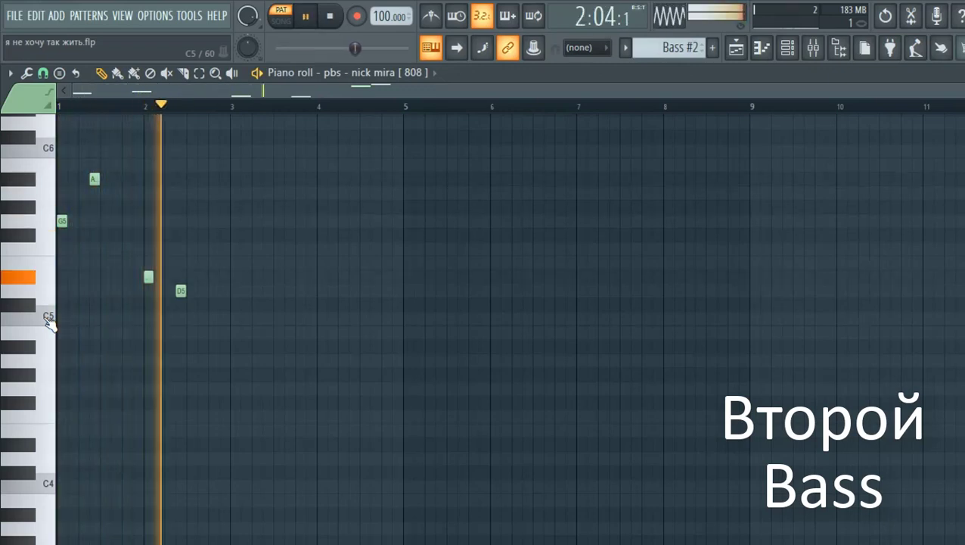
{"action": "key", "text": "space"}
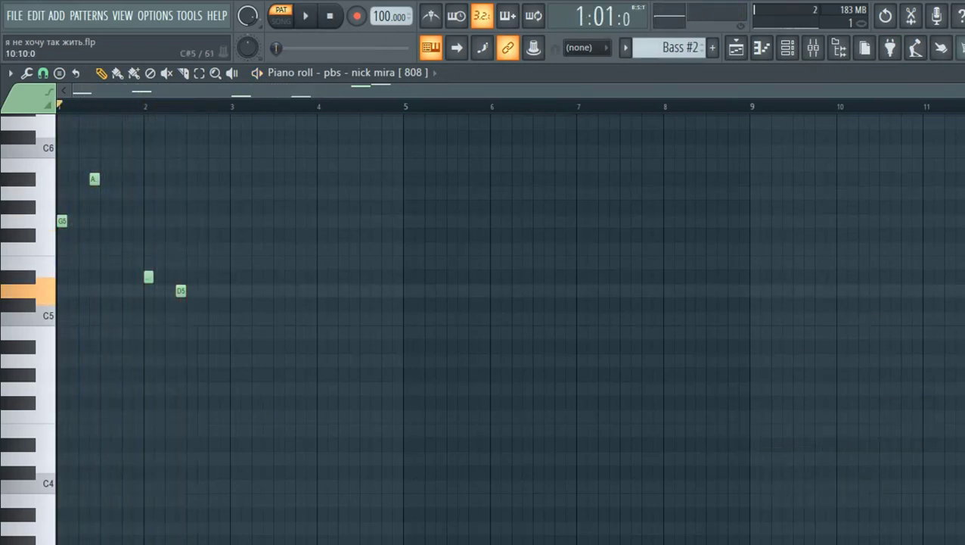
{"action": "key", "text": "Escape"}
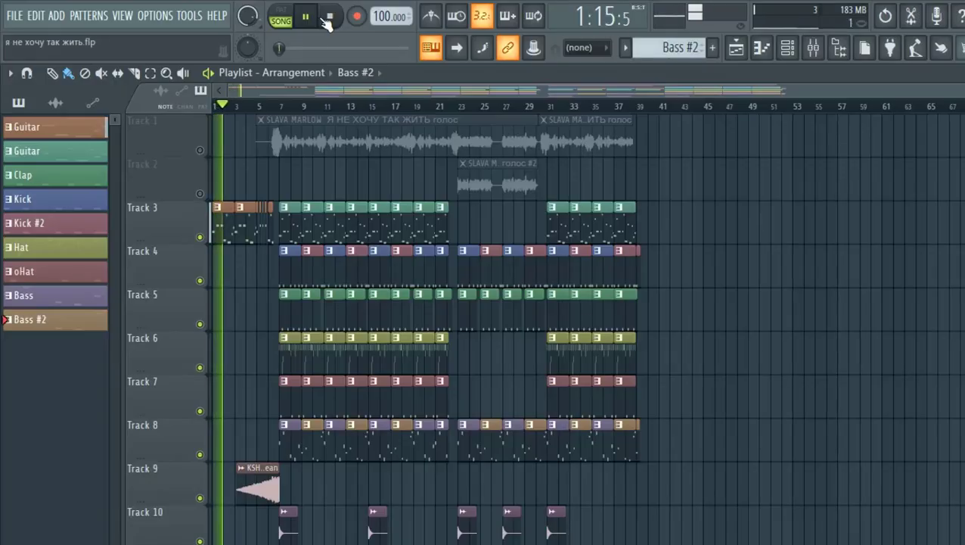
{"action": "key", "text": "alt+Tab"}
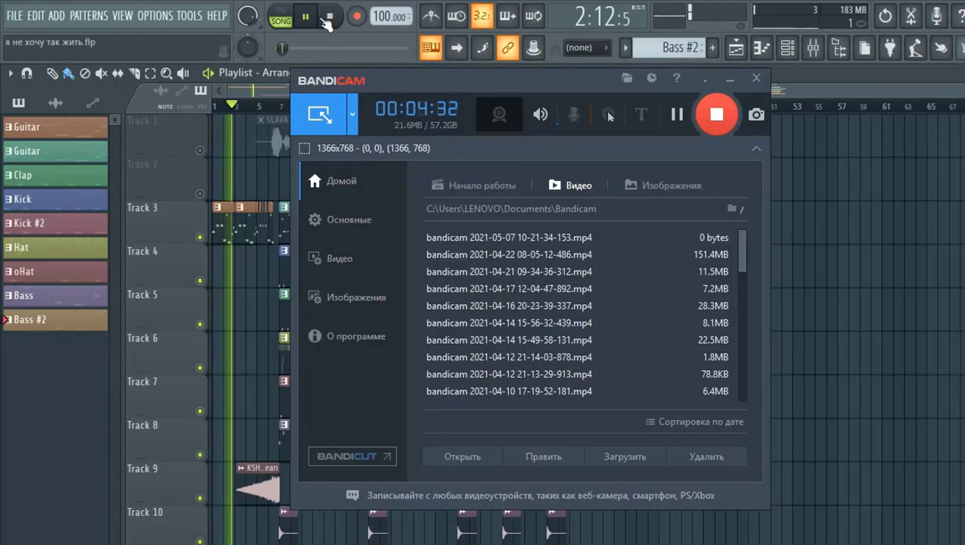
{"action": "key", "text": "alt+Tab"}
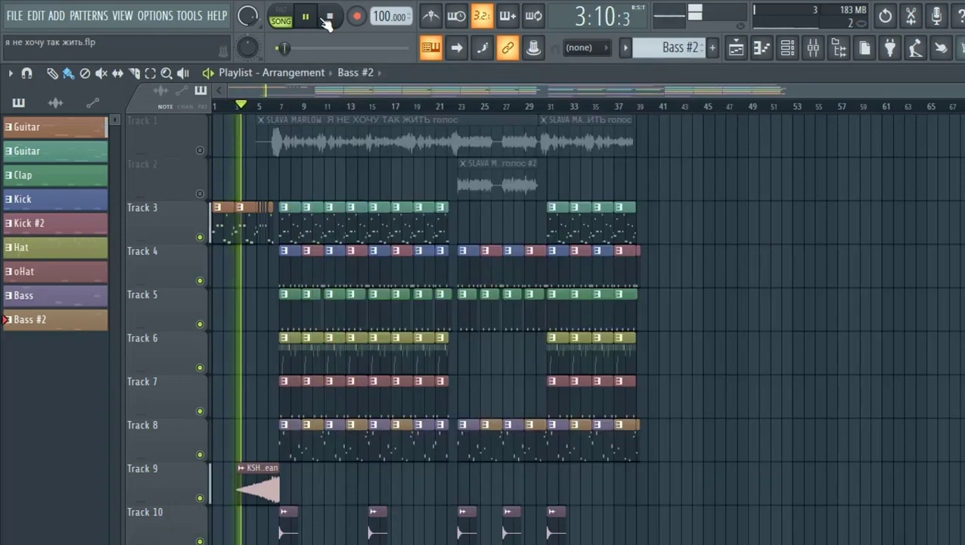
- View the notes of the Guitar, Clap and Kick patterns in the piano roll while the song plays, then return to the playlist
{"action": "key", "text": "XF86AudioLowerVolume"}
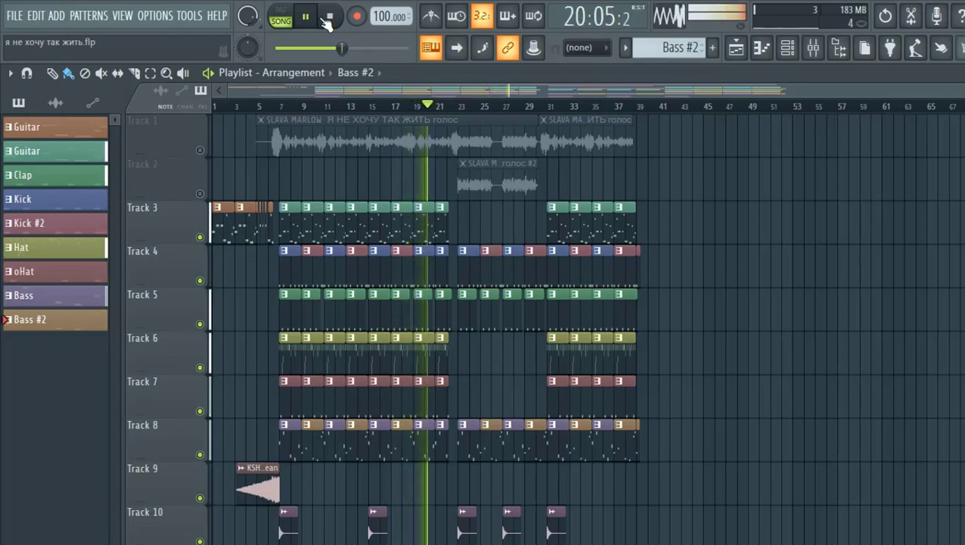
{"action": "double_click", "coordinate": [44, 139]}
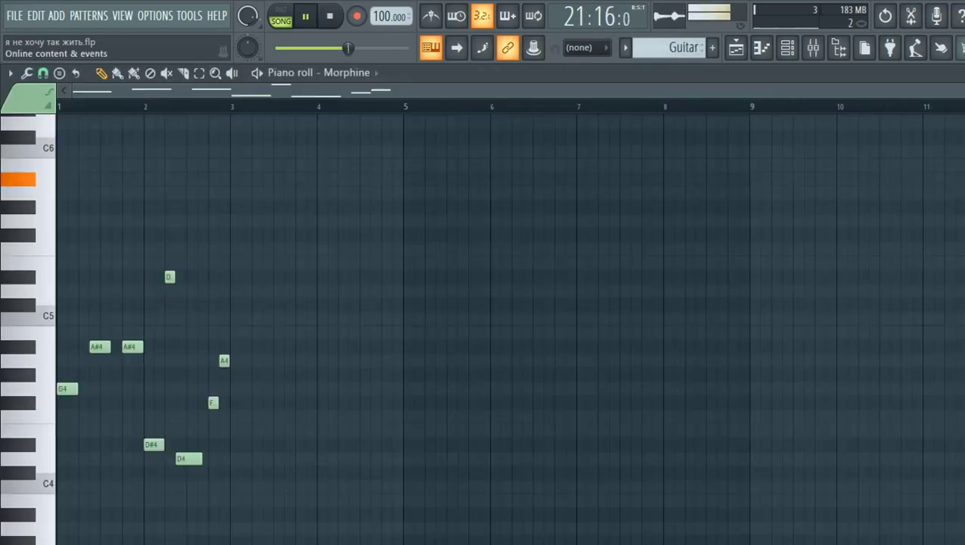
{"action": "key", "text": "F5"}
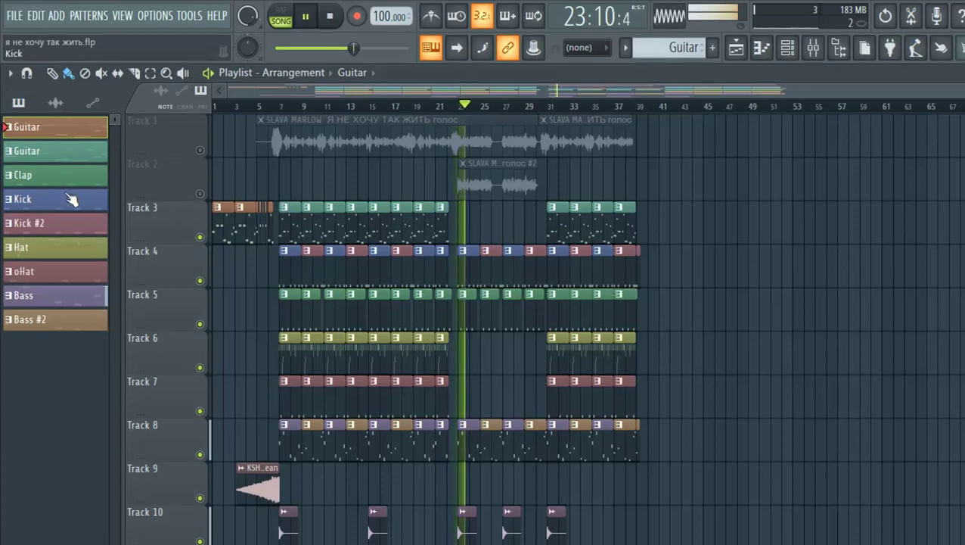
{"action": "double_click", "coordinate": [48, 178]}
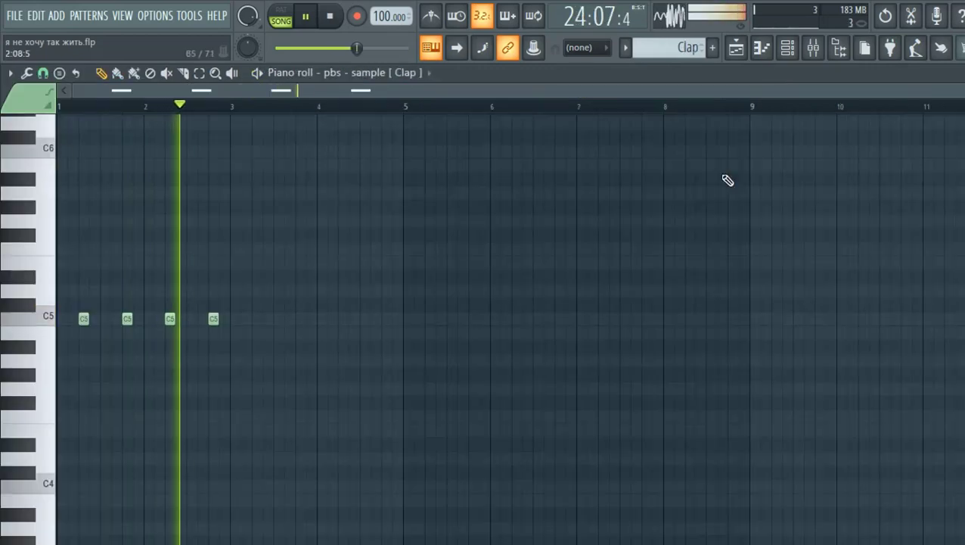
{"action": "key", "text": "F5"}
{"action": "double_click", "coordinate": [38, 219]}
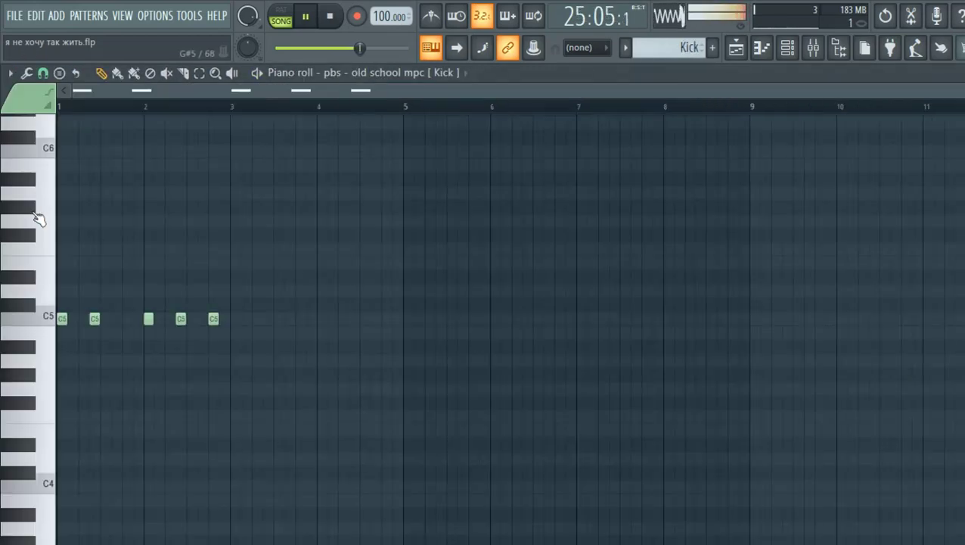
{"action": "key", "text": "F5"}
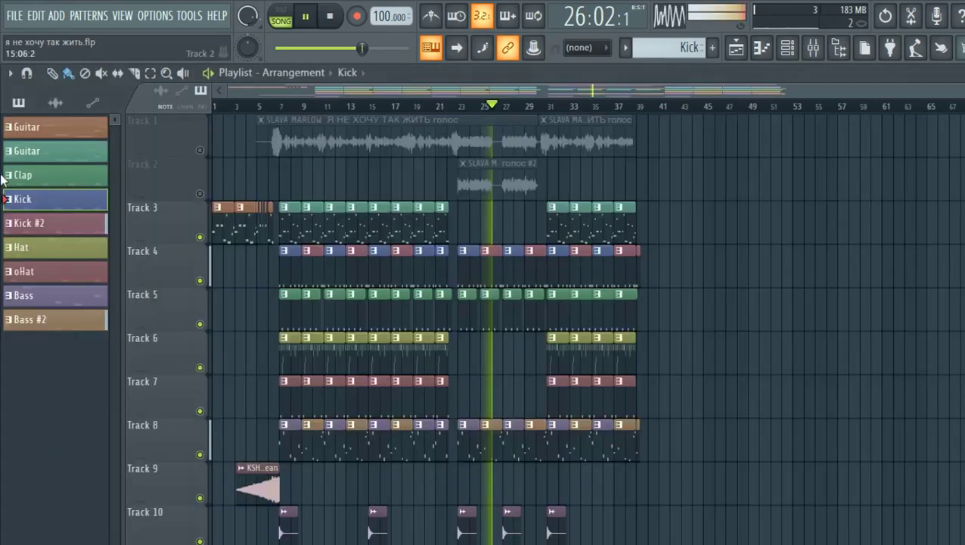
- View the 808 notes of the Bass and Bass #2 patterns in the piano roll during playback and return to the playlist
{"action": "double_click", "coordinate": [35, 312]}
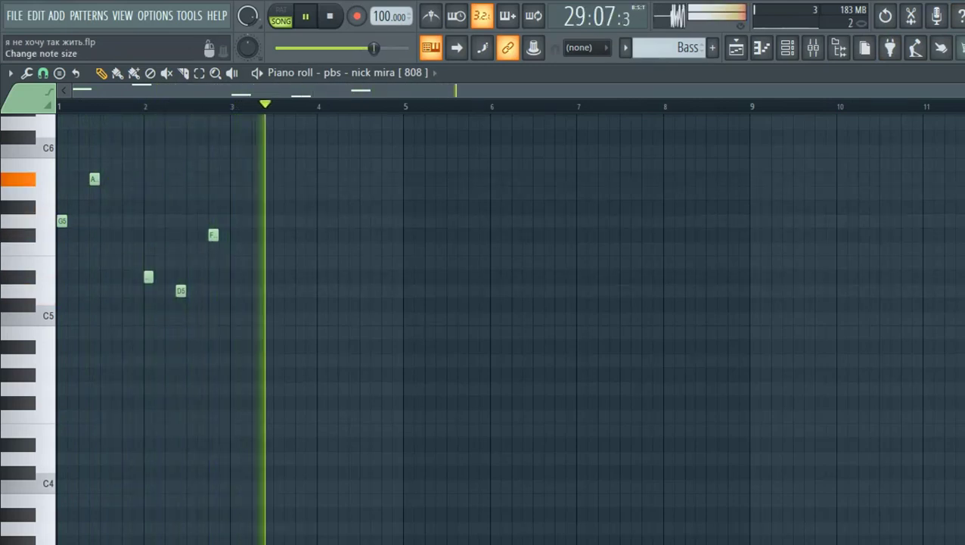
{"action": "key", "text": "F5"}
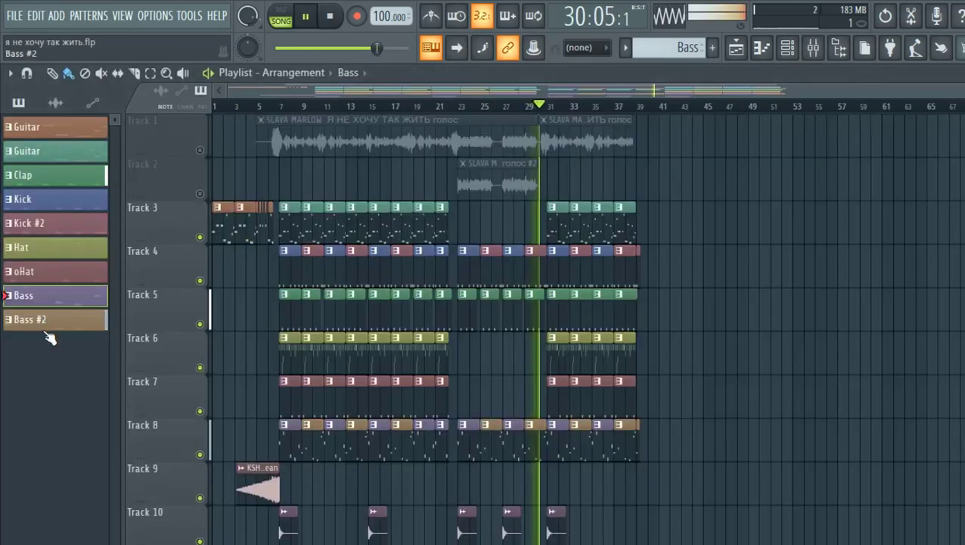
{"action": "left_click", "coordinate": [45, 330]}
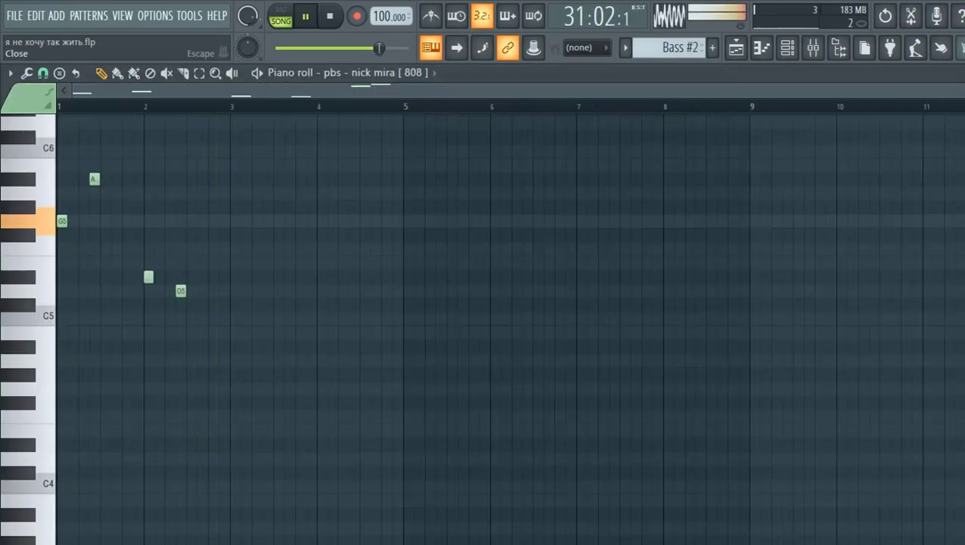
{"action": "key", "text": "Escape"}
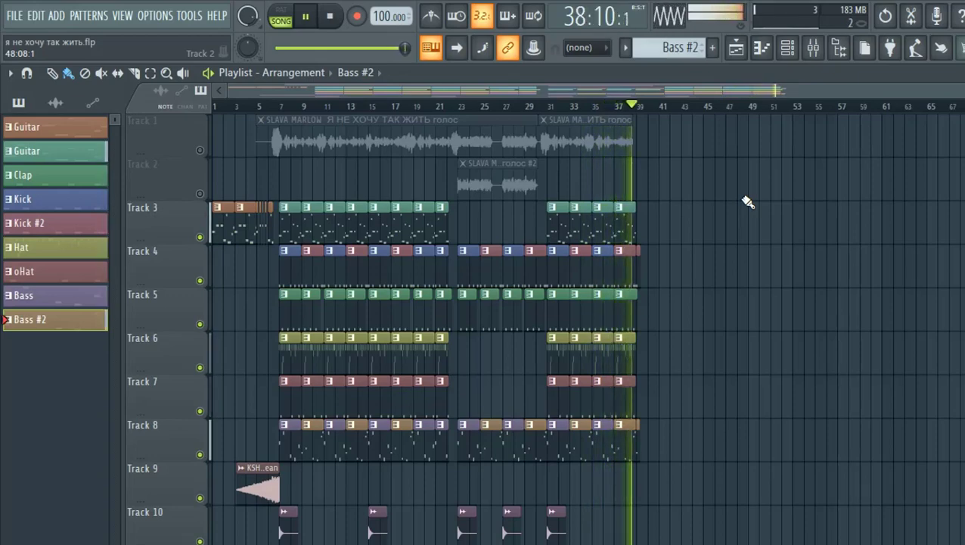
- Play the song from bar 17 and examine how the pattern and audio clips are arranged across the playlist tracks
{"action": "left_click", "coordinate": [403, 111]}
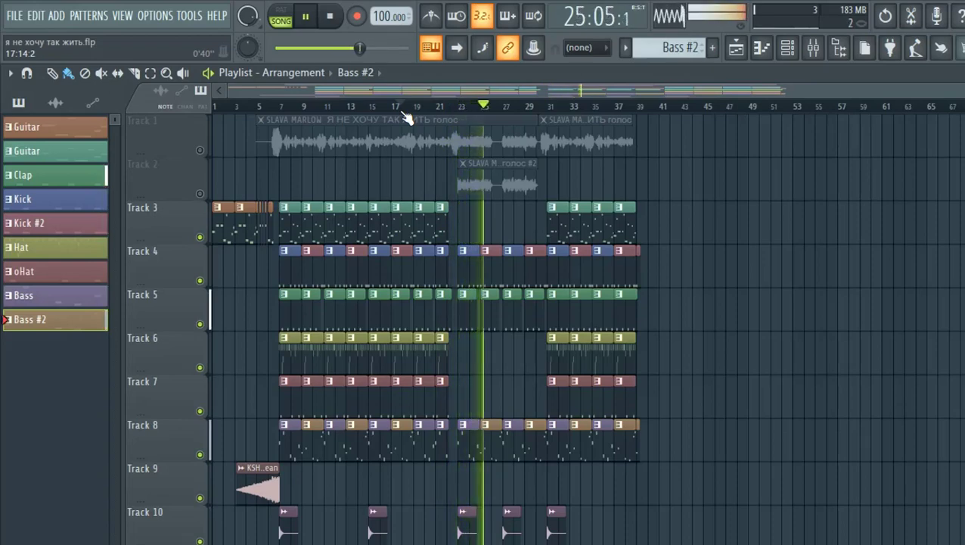
{"action": "scroll", "coordinate": [406, 117], "scroll_direction": "up", "scroll_amount": 2}
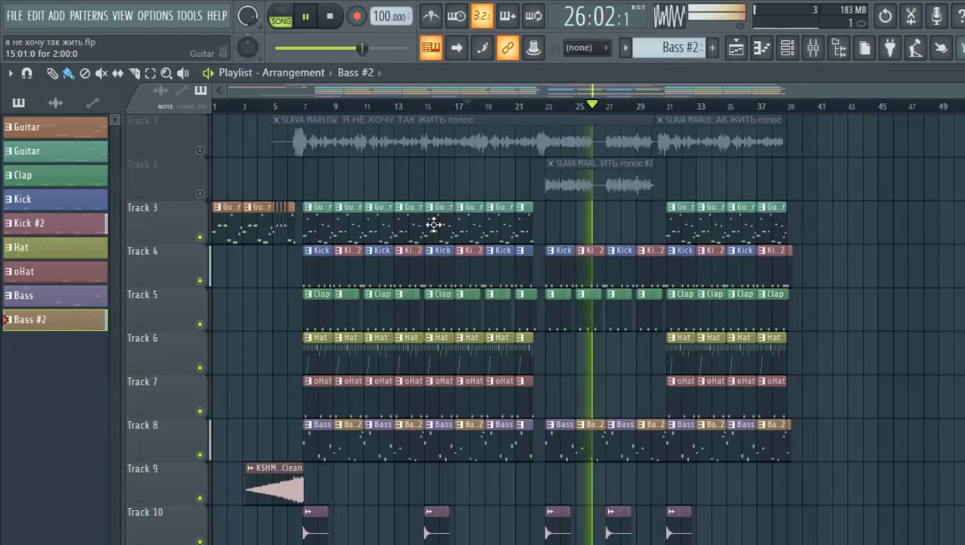
{"action": "scroll", "coordinate": [792, 114], "scroll_direction": "up", "scroll_amount": 2}
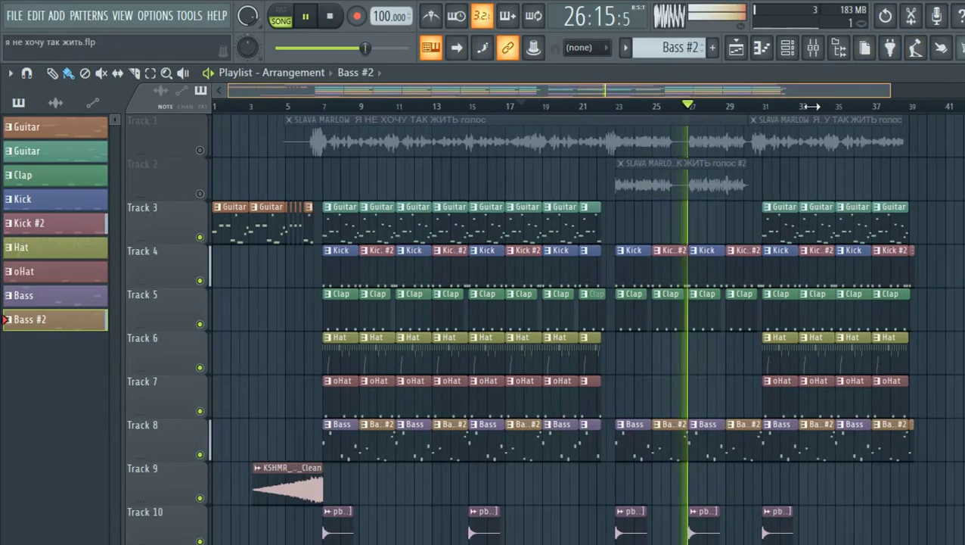
{"action": "scroll", "coordinate": [866, 279], "scroll_direction": "down", "scroll_amount": 2}
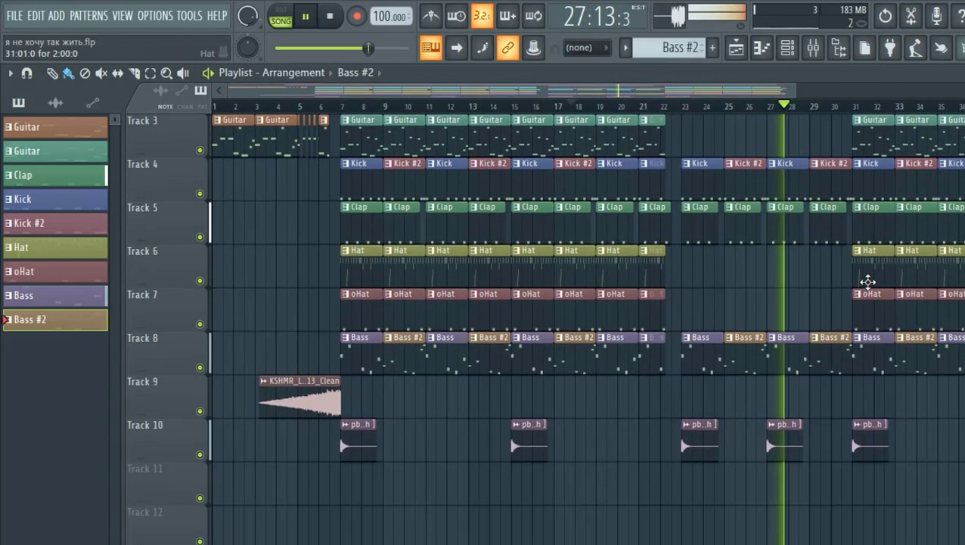
{"action": "scroll", "coordinate": [868, 299], "scroll_direction": "up", "scroll_amount": 2}
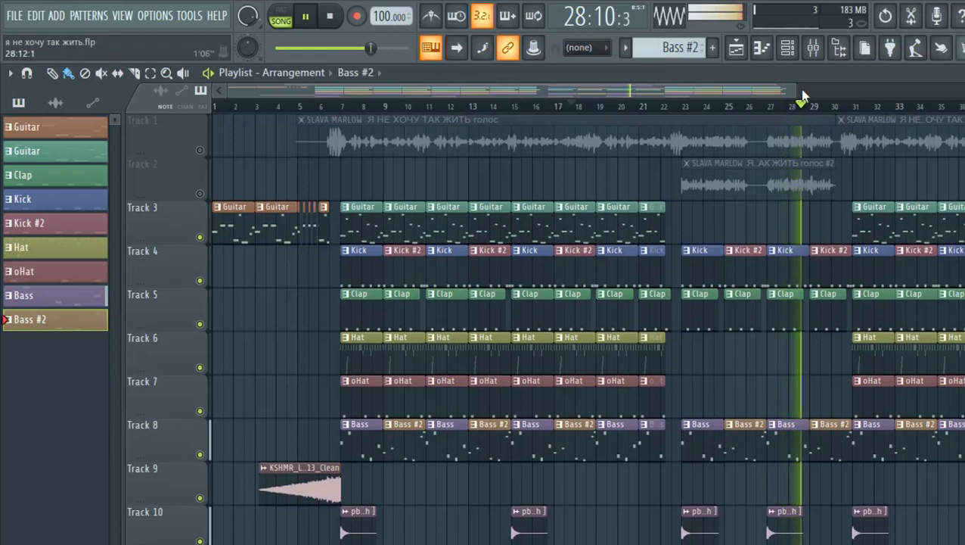
{"action": "left_click_drag", "start_coordinate": [800, 97], "coordinate": [838, 151]}
{"action": "scroll", "coordinate": [838, 174], "scroll_direction": "down", "scroll_amount": 1}
{"action": "scroll", "coordinate": [838, 174], "scroll_direction": "up", "scroll_amount": 1}
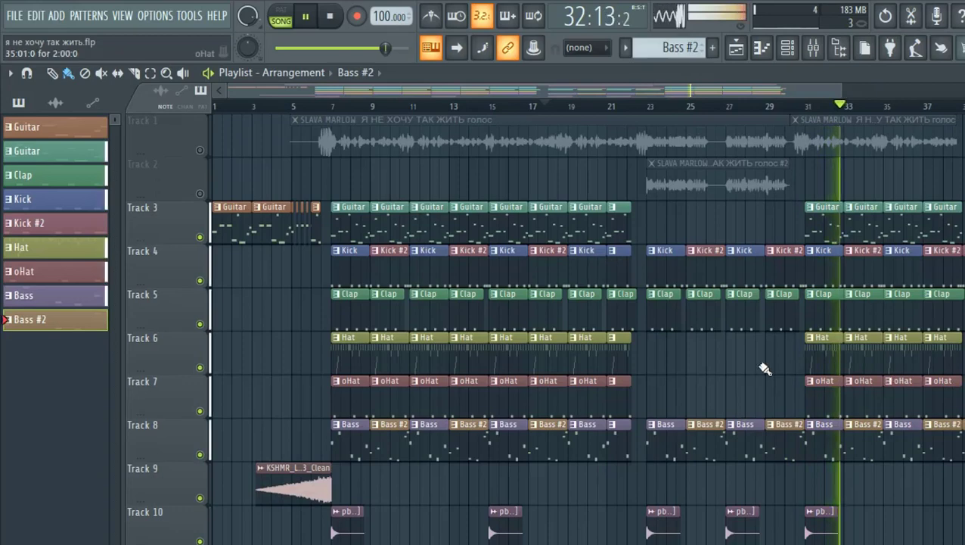
{"action": "left_click_drag", "start_coordinate": [840, 92], "coordinate": [946, 91]}
{"action": "scroll", "coordinate": [940, 209], "scroll_direction": "down", "scroll_amount": 1}
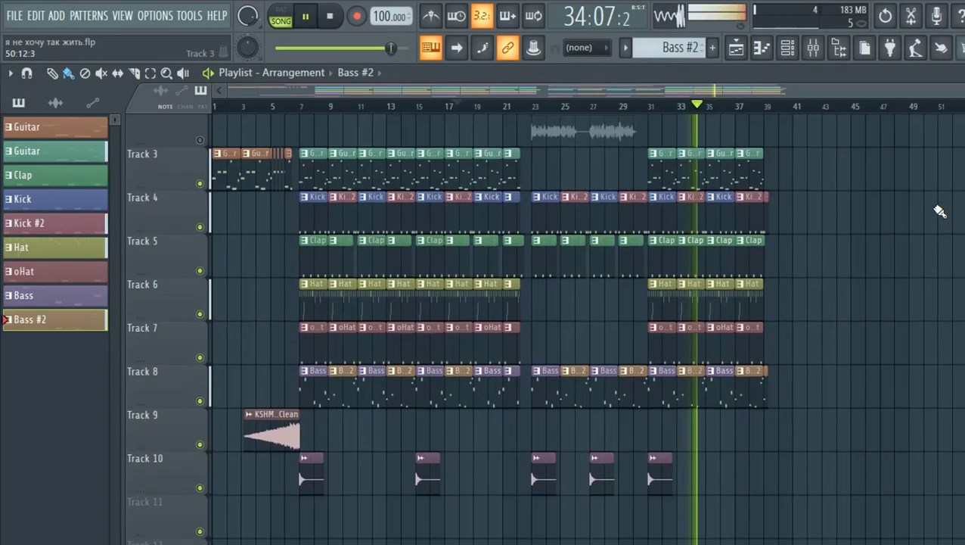
{"action": "scroll", "coordinate": [940, 208], "scroll_direction": "up", "scroll_amount": 1}
{"action": "scroll", "coordinate": [938, 210], "scroll_direction": "up", "scroll_amount": 4}
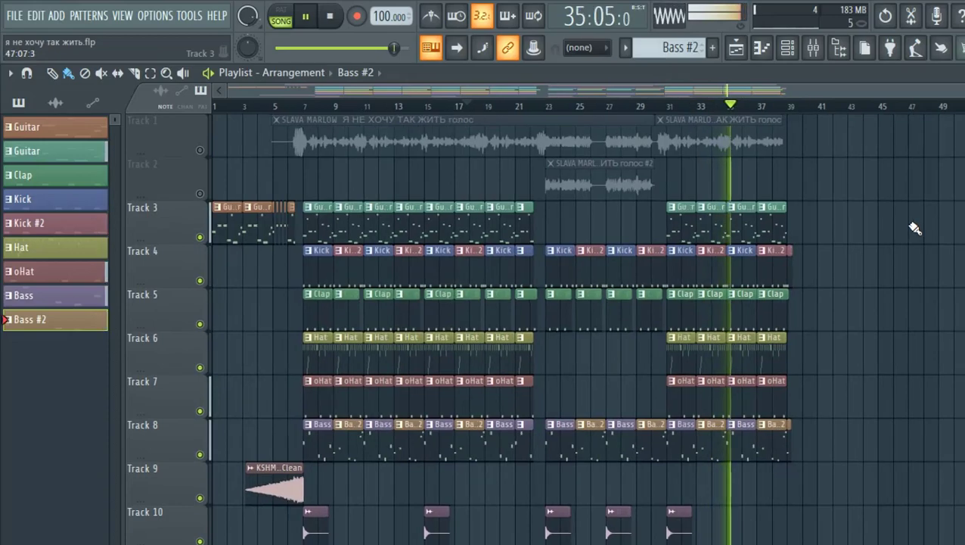
{"action": "scroll", "coordinate": [913, 227], "scroll_direction": "down", "scroll_amount": 4}
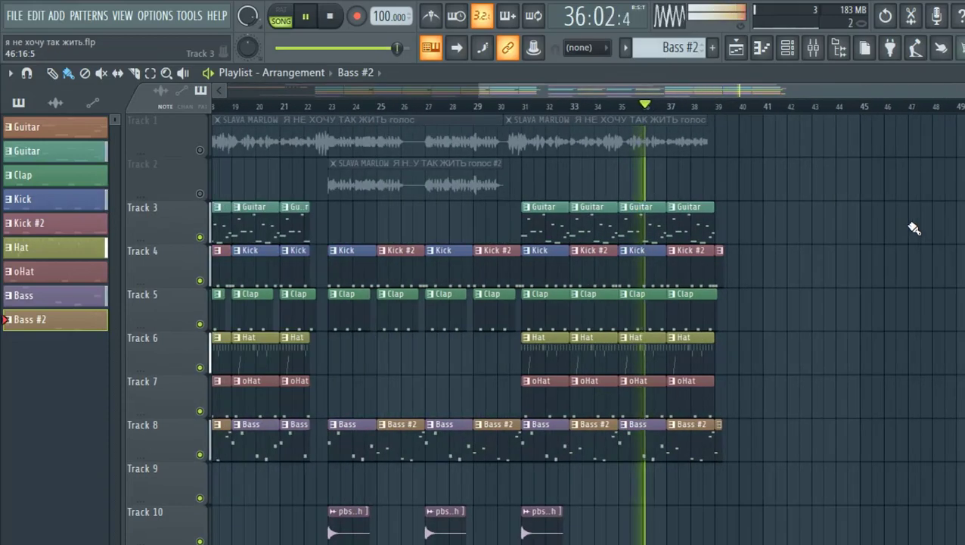
{"action": "scroll", "coordinate": [913, 227], "scroll_direction": "up", "scroll_amount": 4}
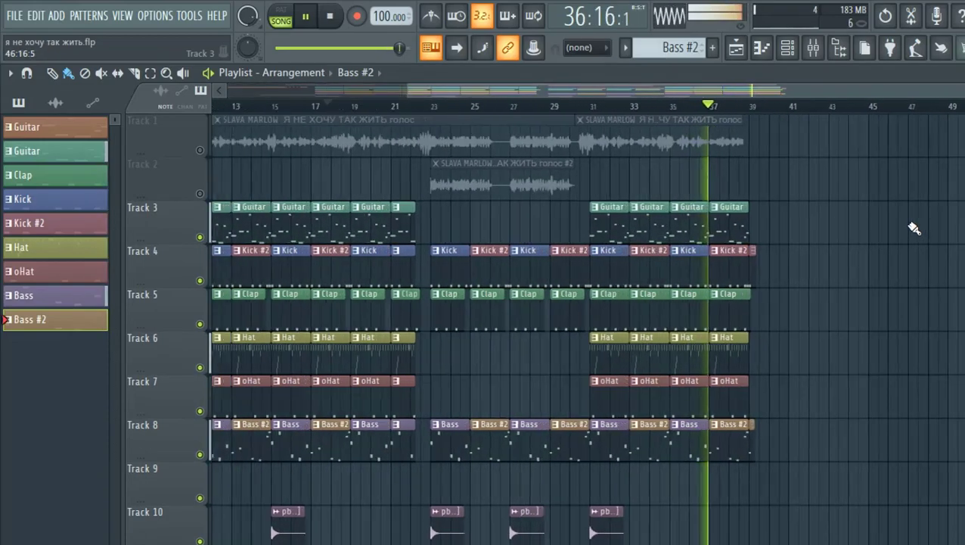
{"action": "scroll", "coordinate": [913, 227], "scroll_direction": "down", "scroll_amount": 2}
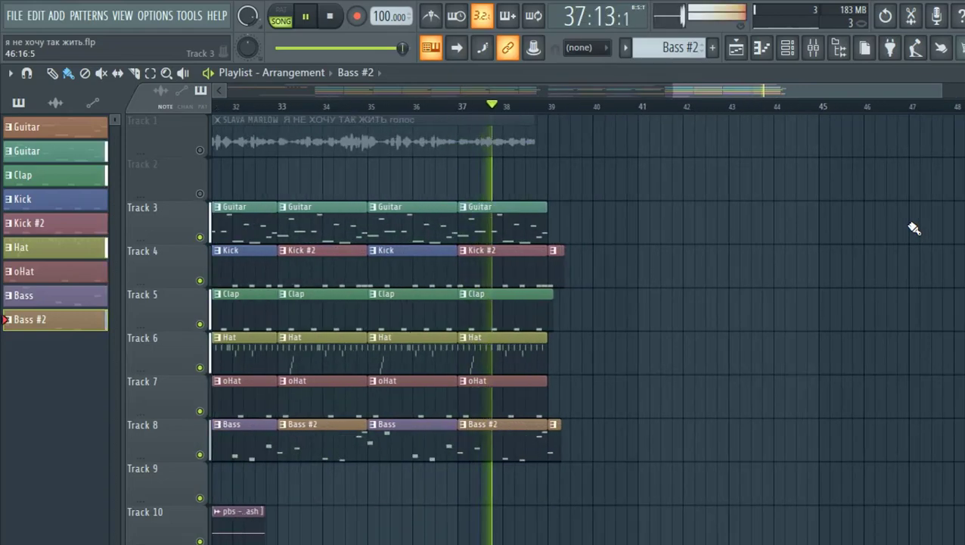
{"action": "scroll", "coordinate": [913, 227], "scroll_direction": "down", "scroll_amount": 2}
{"action": "scroll", "coordinate": [913, 227], "scroll_direction": "down", "scroll_amount": 2}
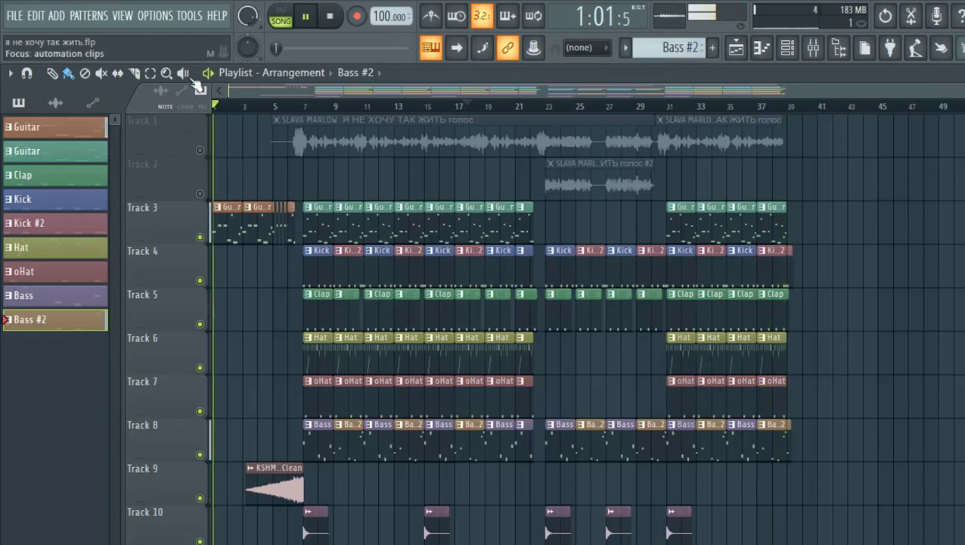
- Stop playback, unmute the vocals on Track 1 and Track 2, and play the song from the start at a higher system volume
{"action": "key", "text": "space"}
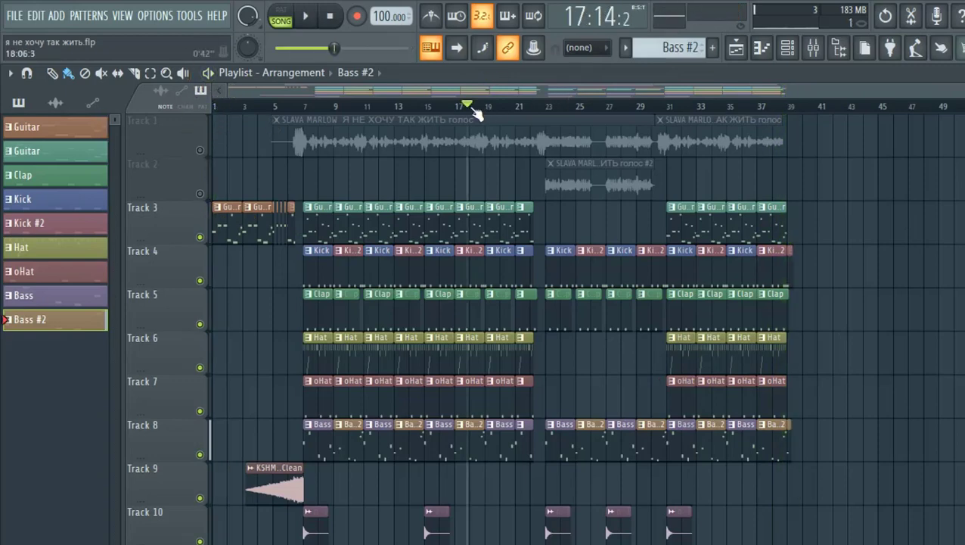
{"action": "key", "text": "Home"}
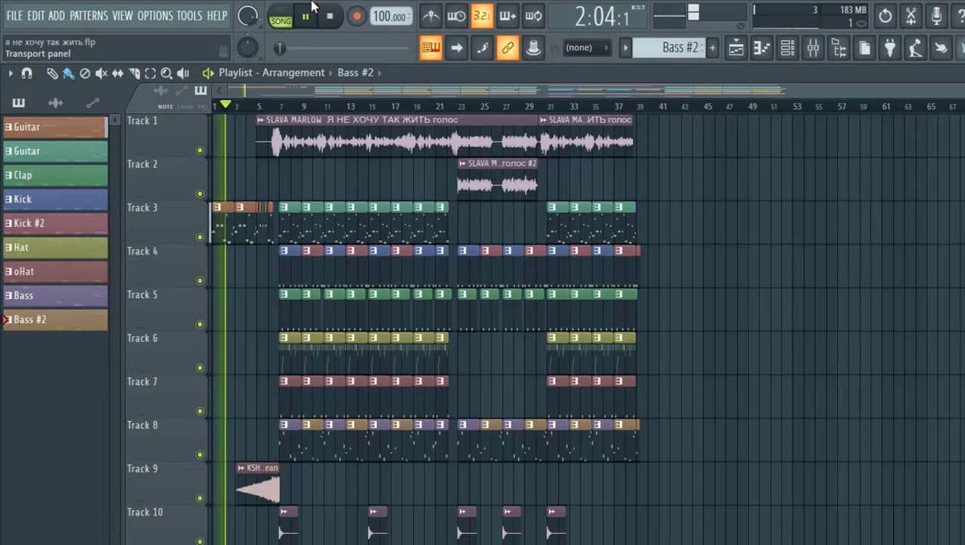
{"action": "key", "text": "XF86AudioRaiseVolume"}
{"action": "key", "text": "XF86AudioRaiseVolume"}
{"action": "key", "text": "XF86AudioRaiseVolume"}
{"action": "key", "text": "XF86AudioRaiseVolume"}
{"action": "key", "text": "XF86AudioRaiseVolume"}
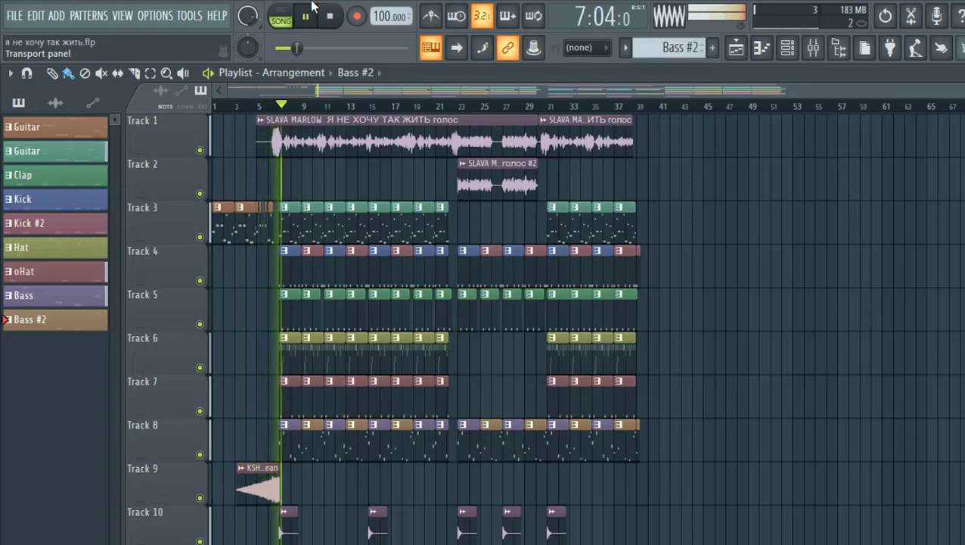
- Lower the system volume to 40 while the full arrangement with vocals plays
{"action": "key", "text": "XF86AudioLowerVolume"}
{"action": "key", "text": "XF86AudioLowerVolume"}
{"action": "key", "text": "XF86AudioLowerVolume"}
{"action": "key", "text": "XF86AudioLowerVolume"}
{"action": "key", "text": "XF86AudioLowerVolume"}
{"action": "key", "text": "XF86AudioLowerVolume"}
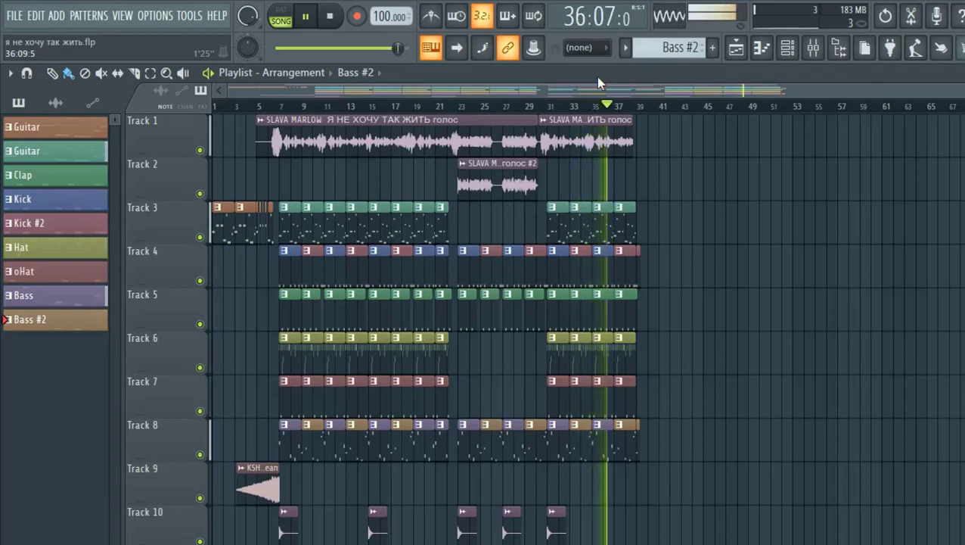
{"action": "key", "text": "XF86AudioLowerVolume"}
{"action": "key", "text": "XF86AudioLowerVolume"}
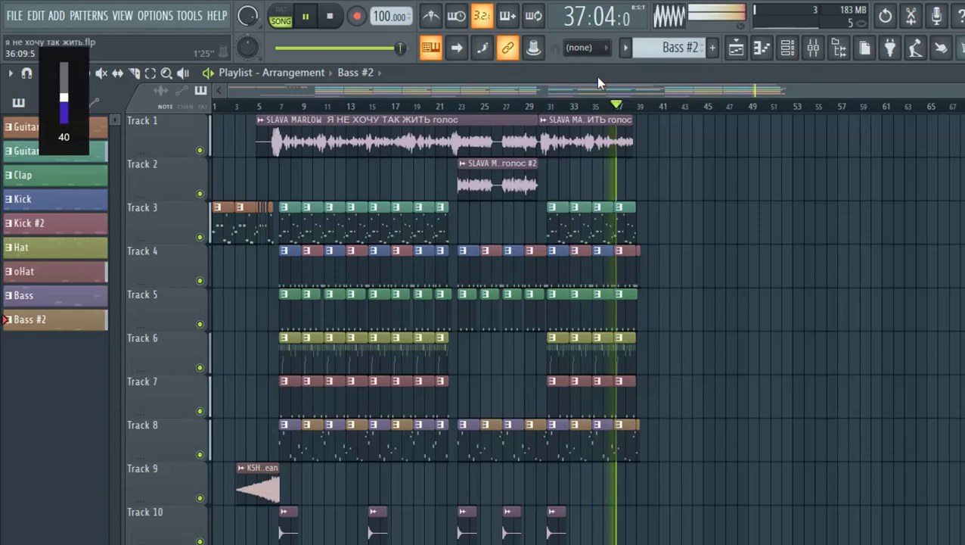